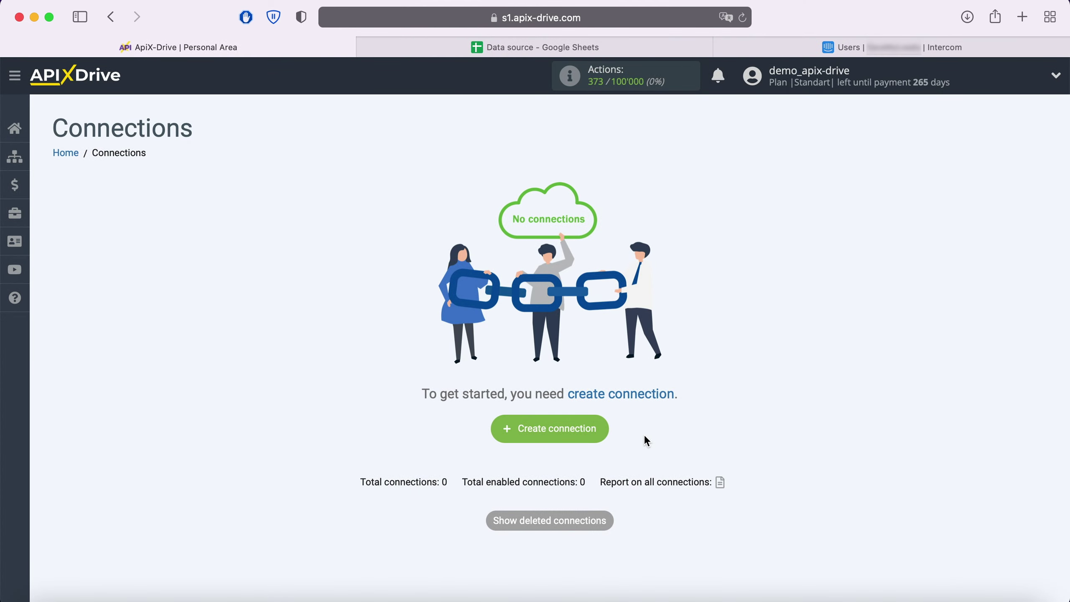
Step: Create a new connection and set Google Sheets as its data source system
click(598, 434)
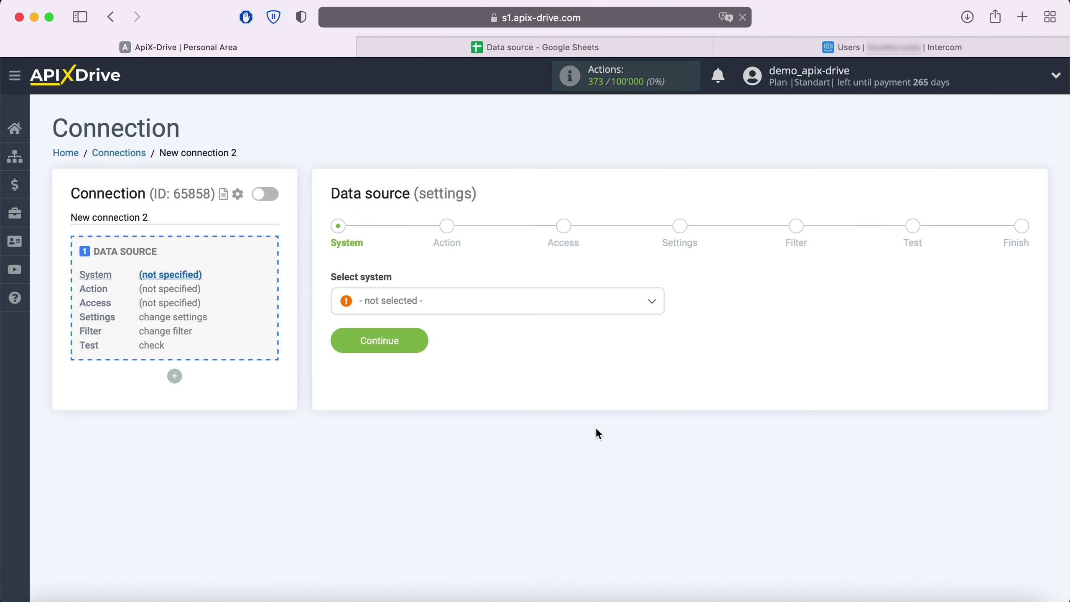
click(471, 309)
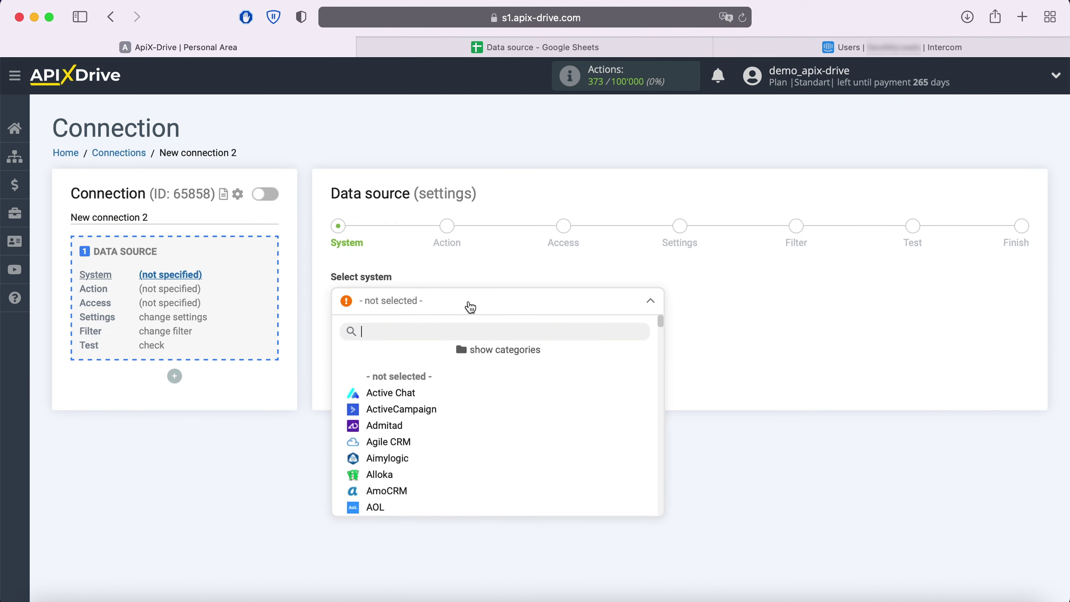
scroll(505, 433, down, 20)
scroll(505, 434, down, 10)
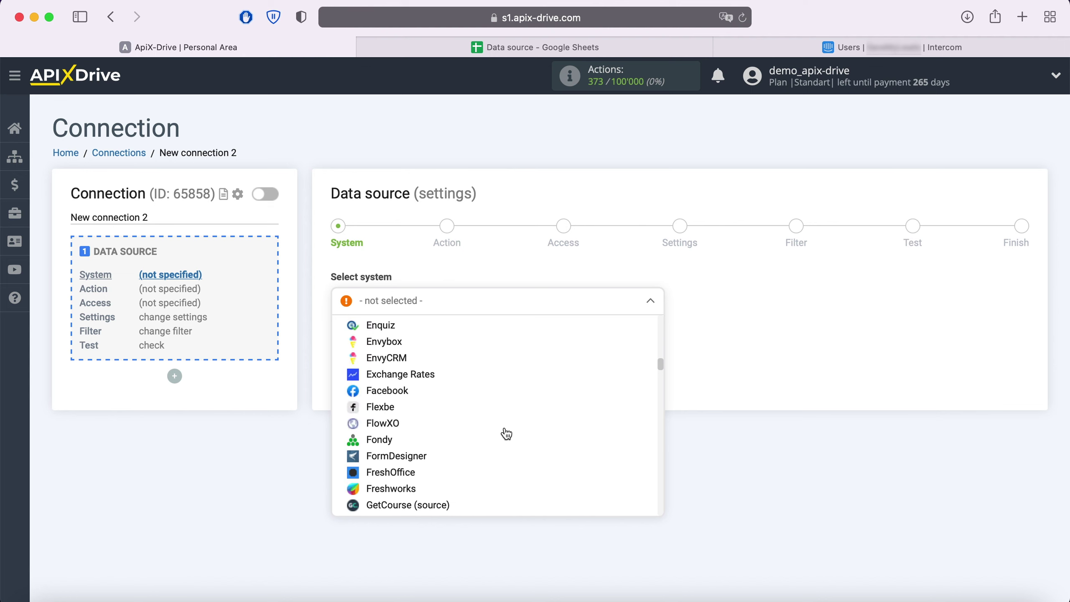
click(424, 423)
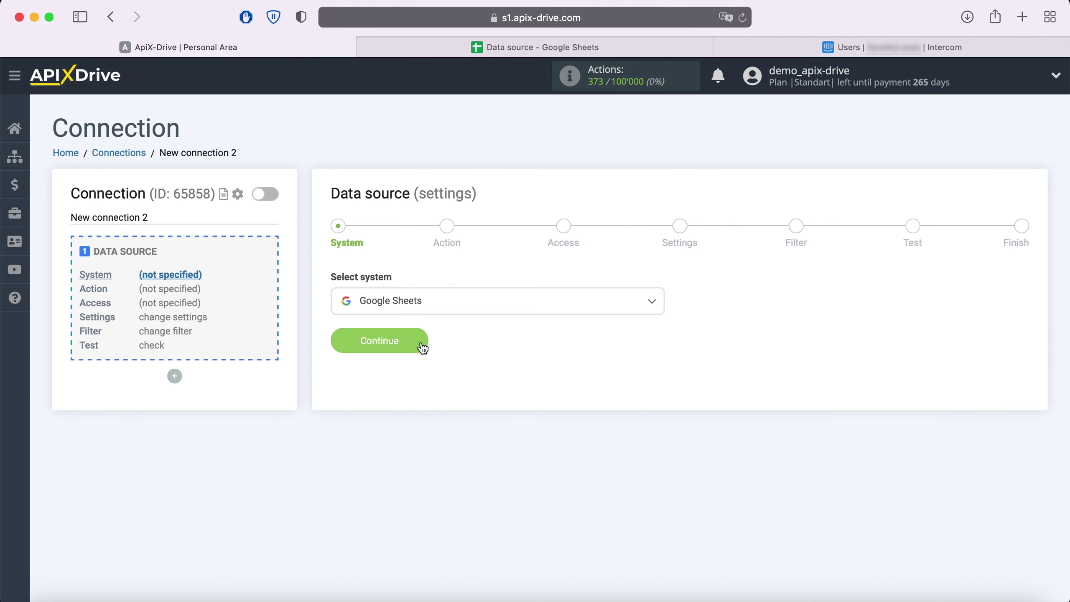
click(420, 343)
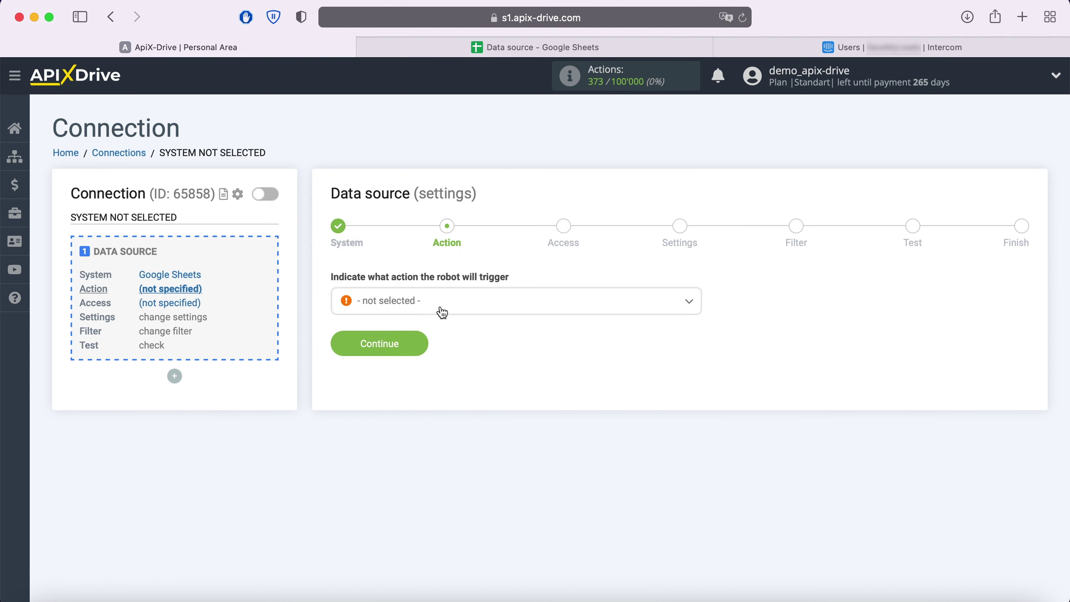
Step: Set the data source action to Get Rows (new) and continue to account access
click(441, 313)
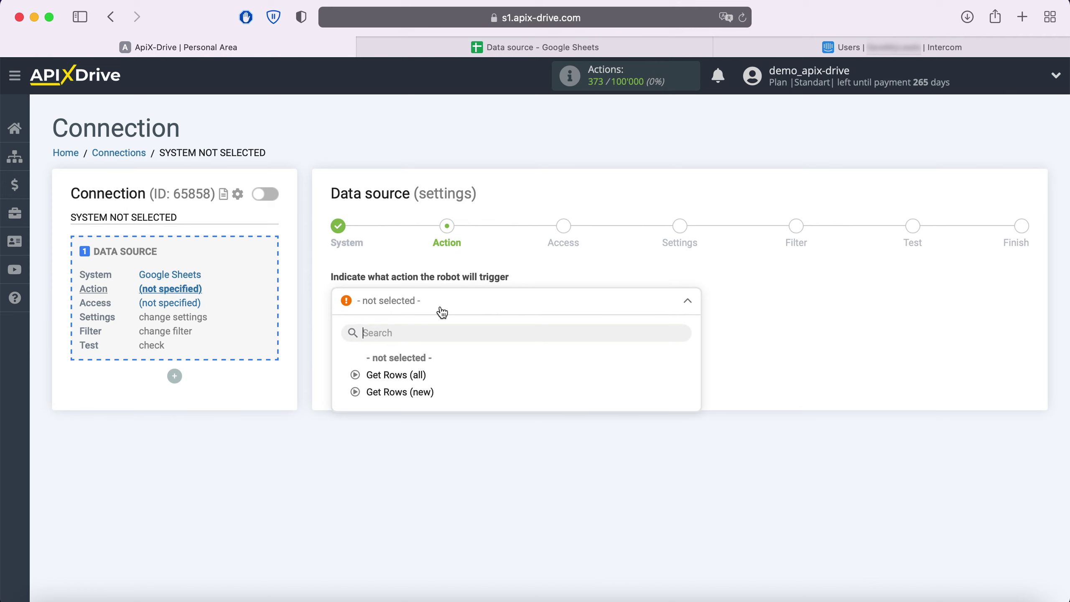
click(416, 392)
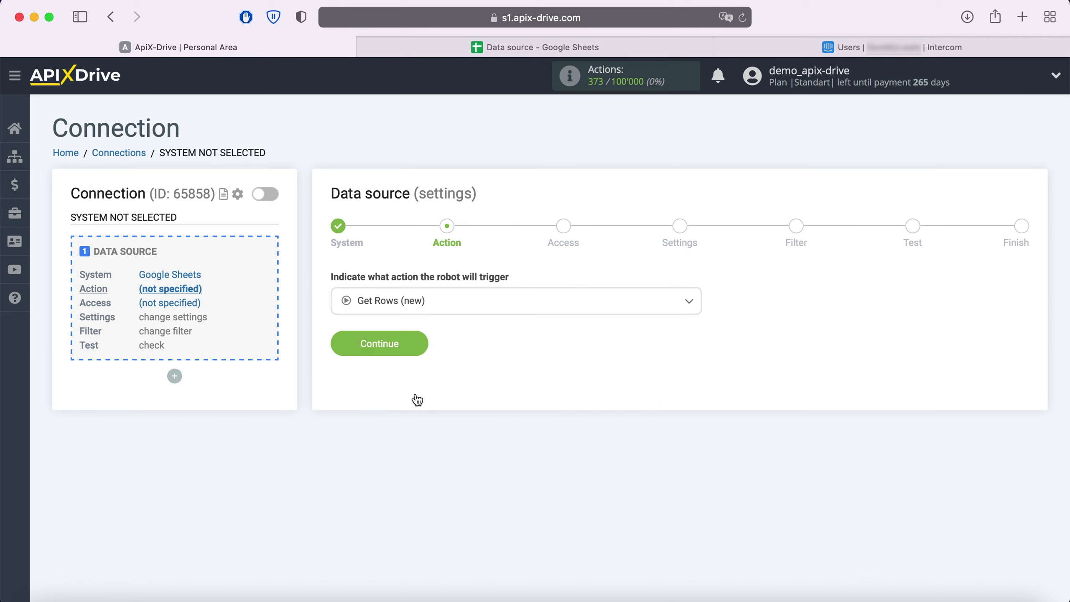
click(418, 347)
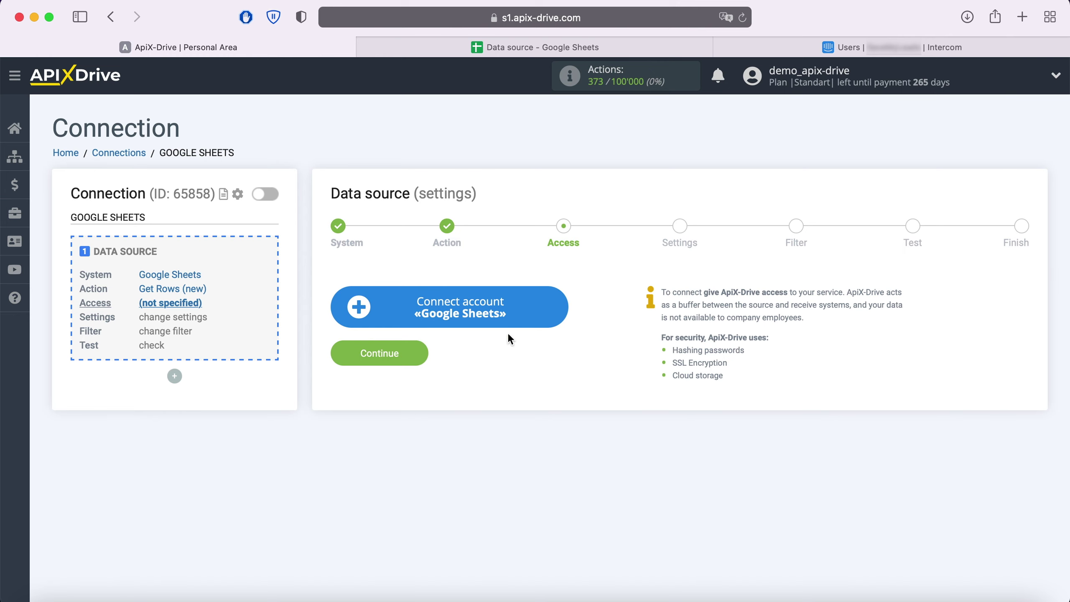
Step: Start connecting a Google Sheets account and sign in to Google with the saved account e-mail and password
click(554, 306)
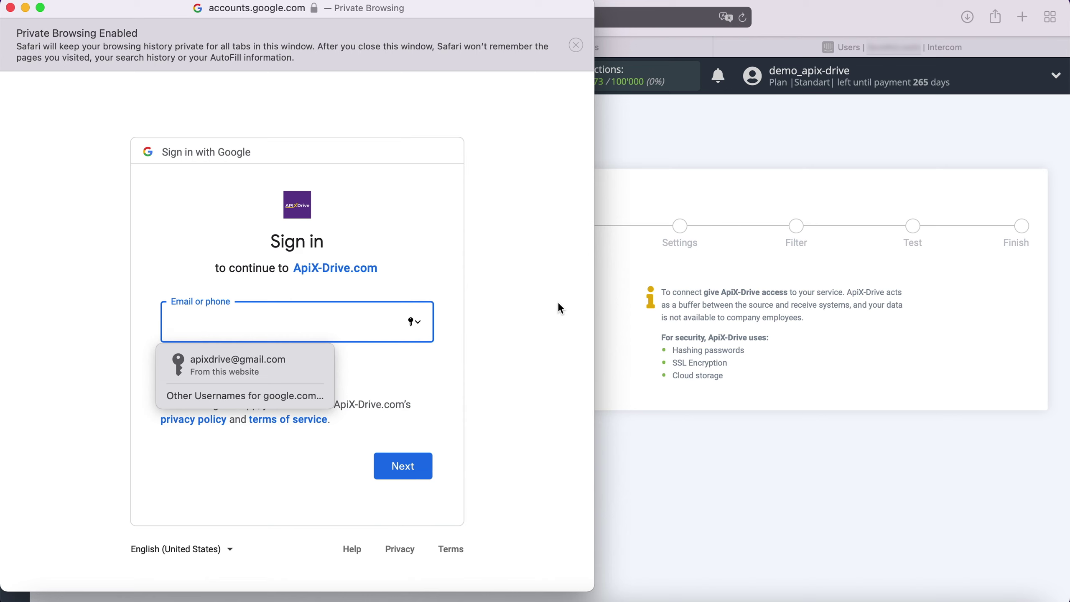
click(295, 358)
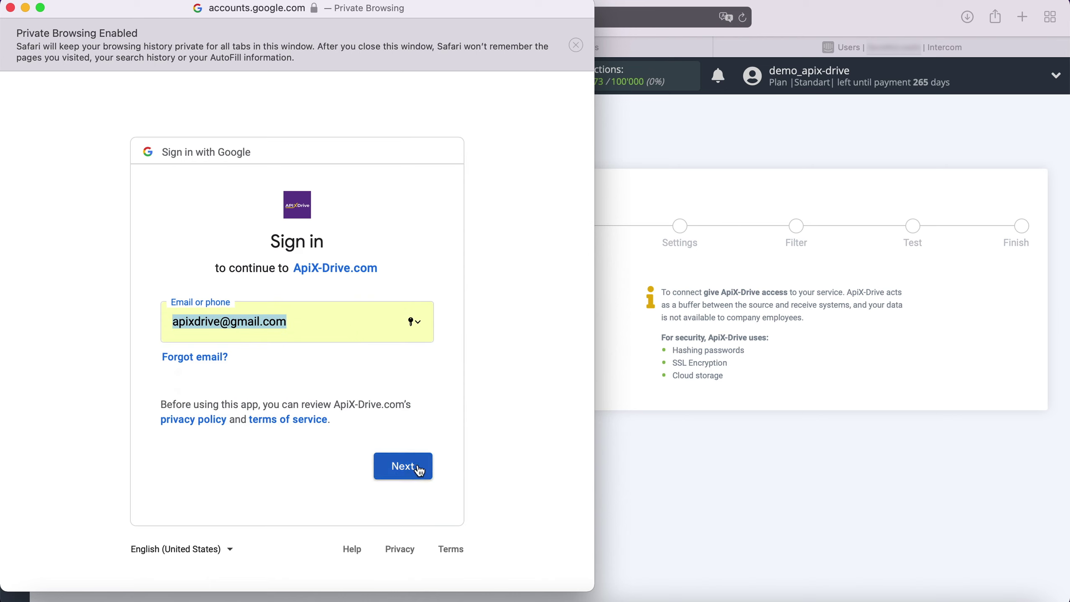
click(419, 469)
click(293, 361)
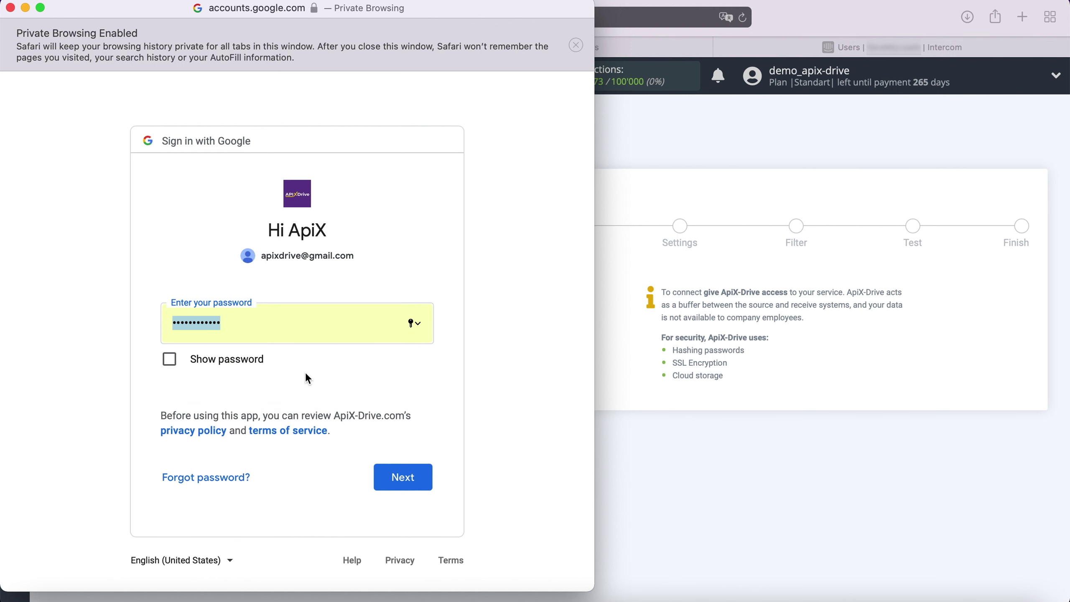
click(406, 473)
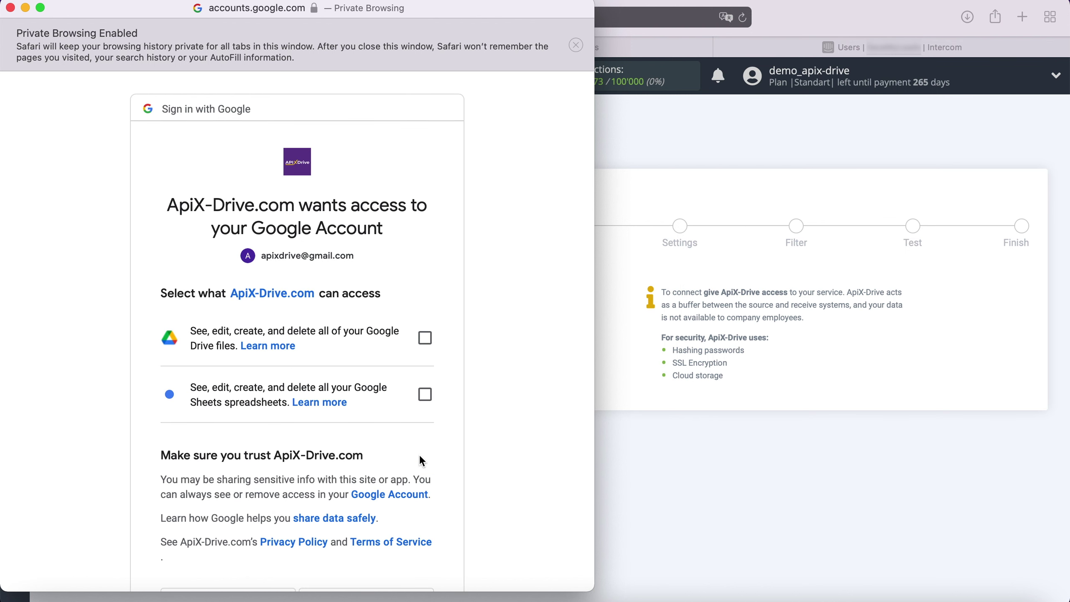
Step: Grant ApiX-Drive.com access to all Google Drive files and Google Sheets spreadsheets
click(425, 339)
click(425, 394)
scroll(493, 383, down, 3)
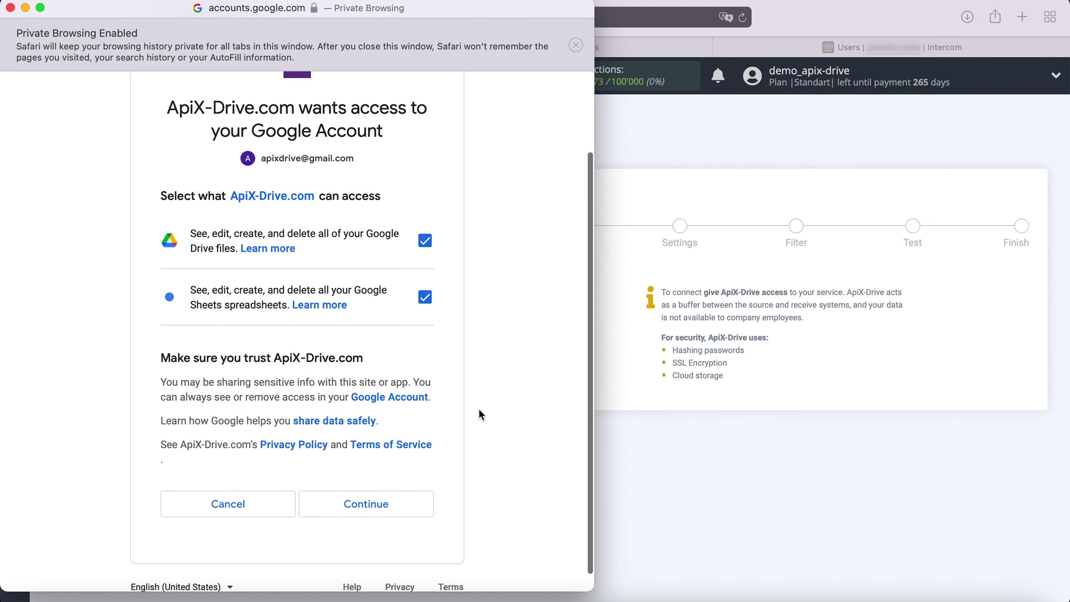
click(395, 508)
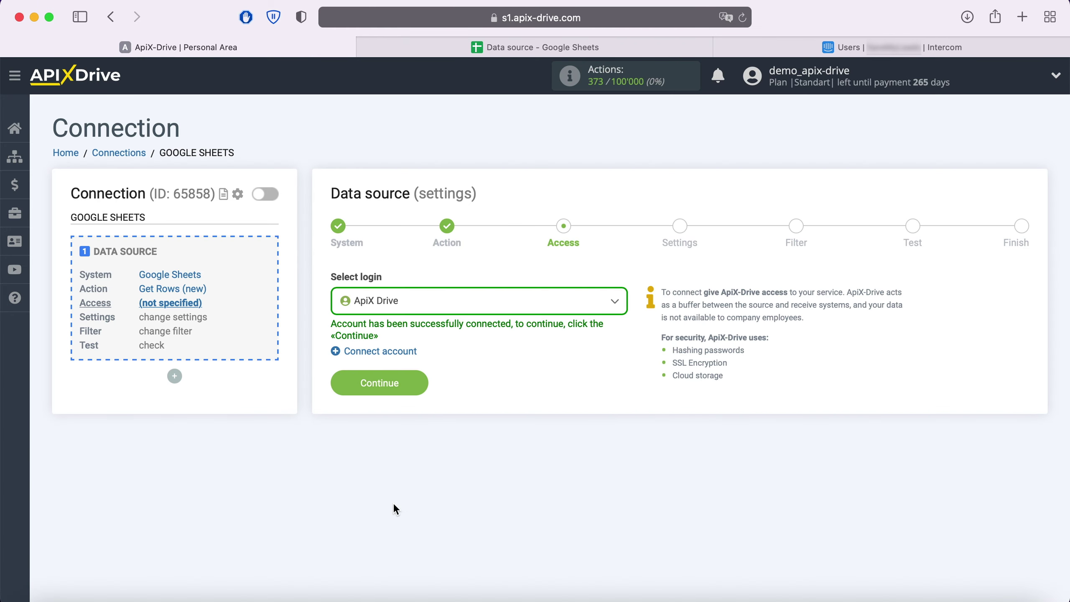
Step: Select the connected ApiX Drive login for the data source and continue to its settings
click(602, 302)
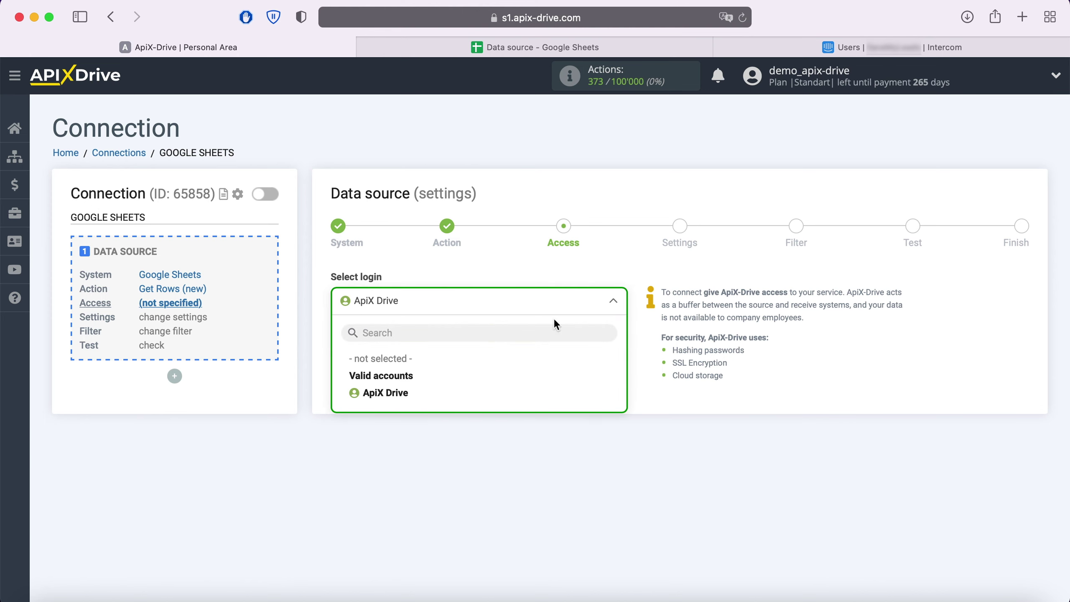
click(402, 393)
click(417, 382)
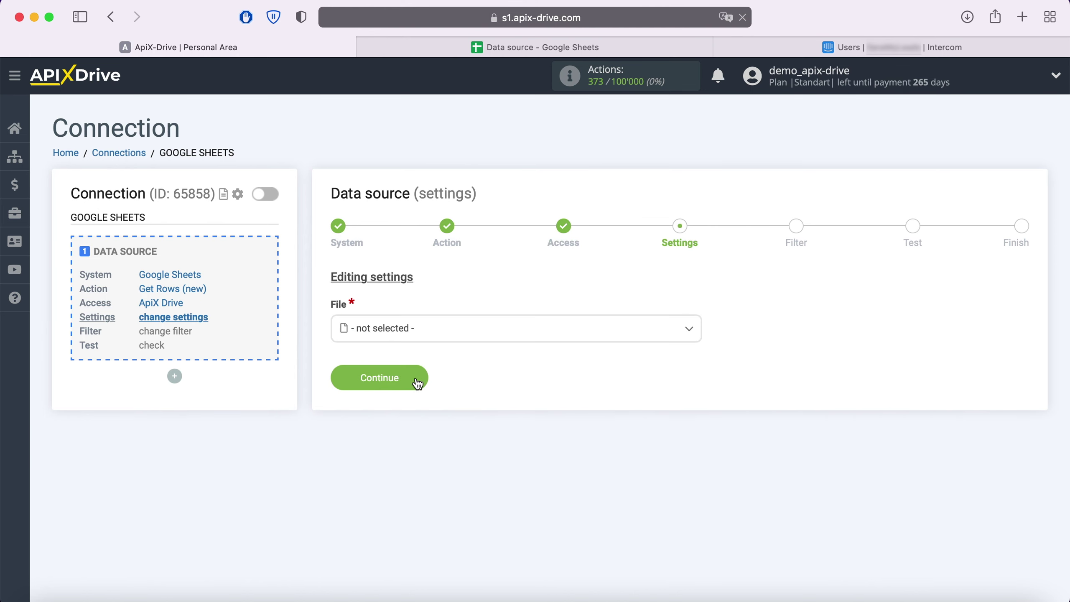
Step: Choose the Data source file and its Data source sheet in the source settings
click(434, 332)
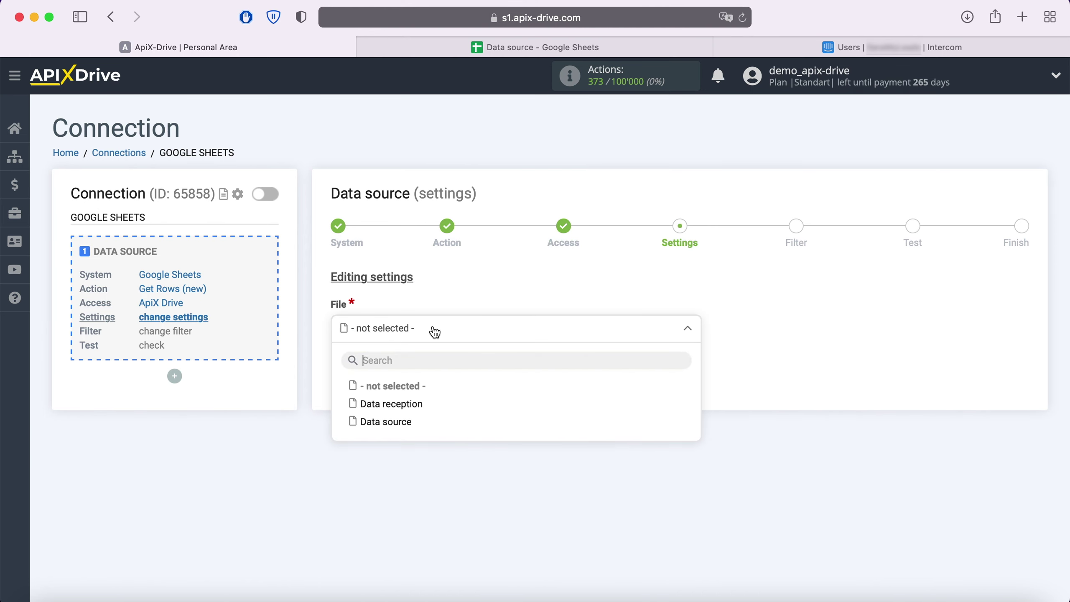
click(401, 422)
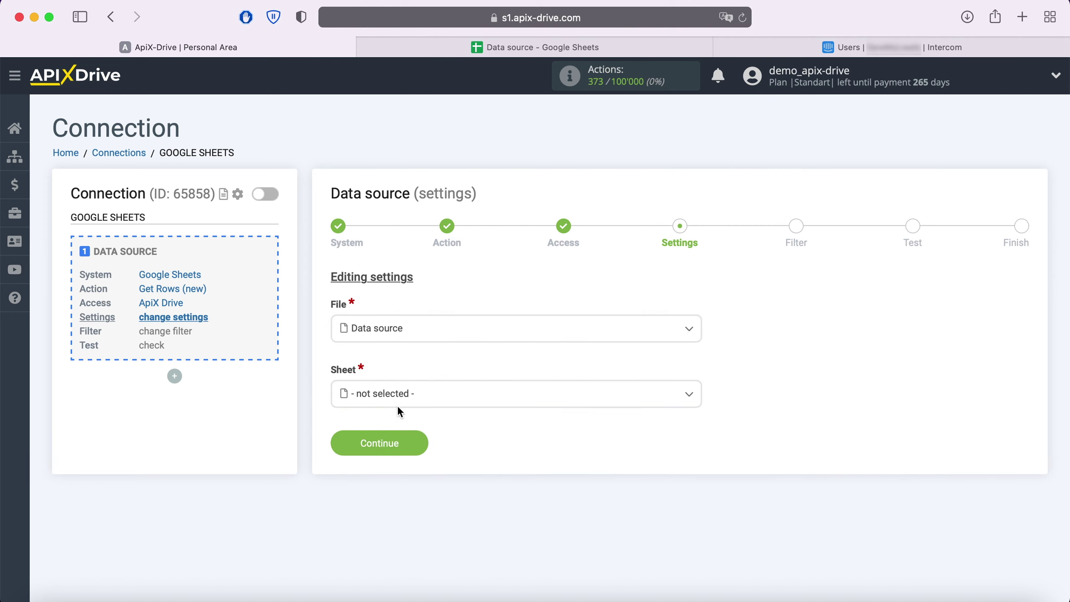
click(395, 403)
click(395, 472)
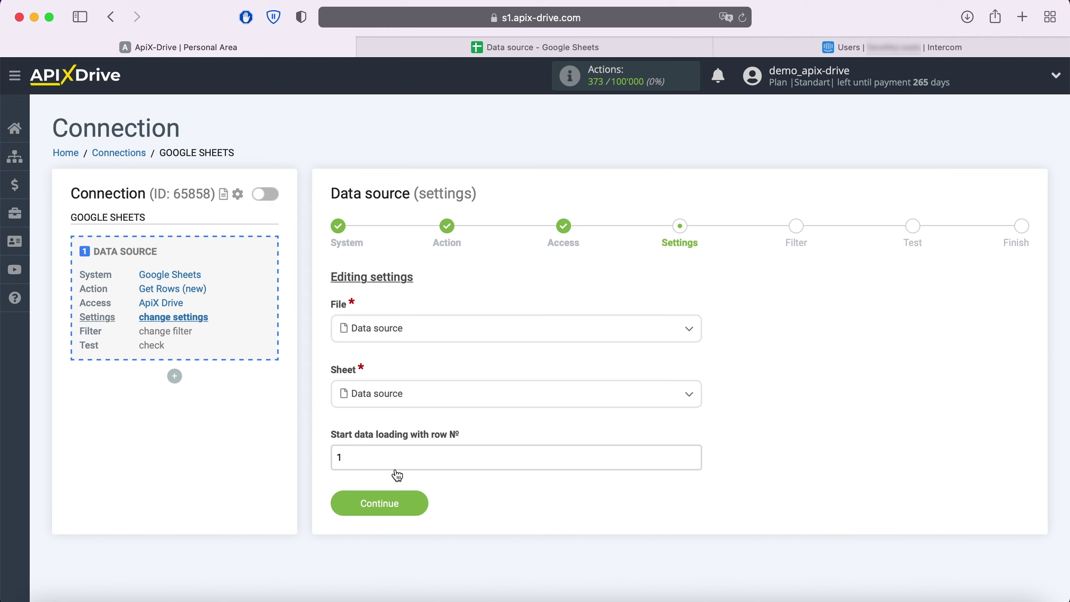
Step: Check the first data row in the Data source spreadsheet and set data loading to start with row 2
drag(373, 461, 322, 458)
click(480, 47)
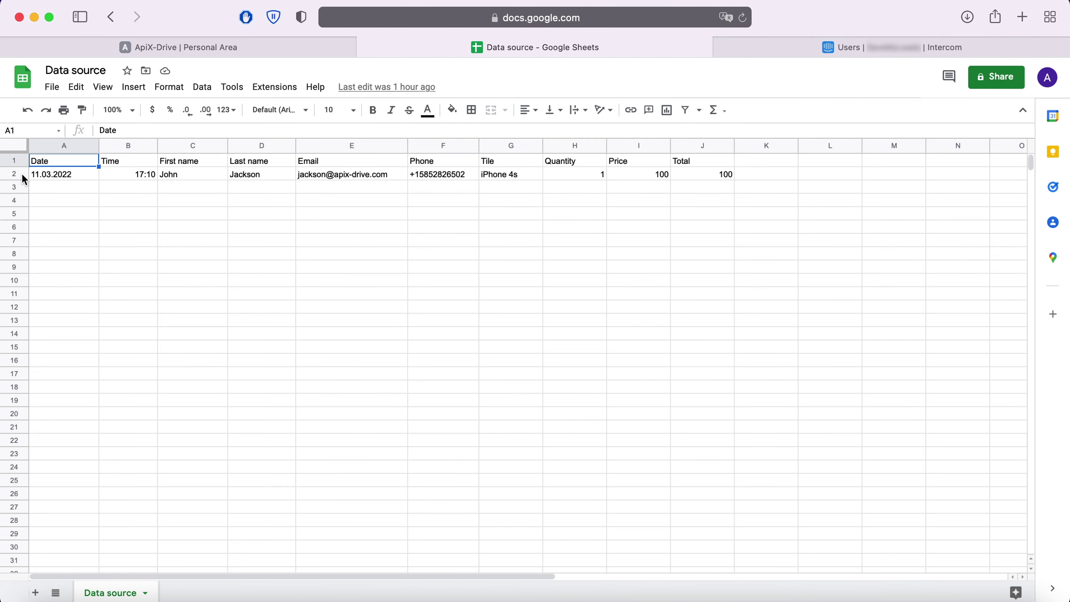
click(146, 47)
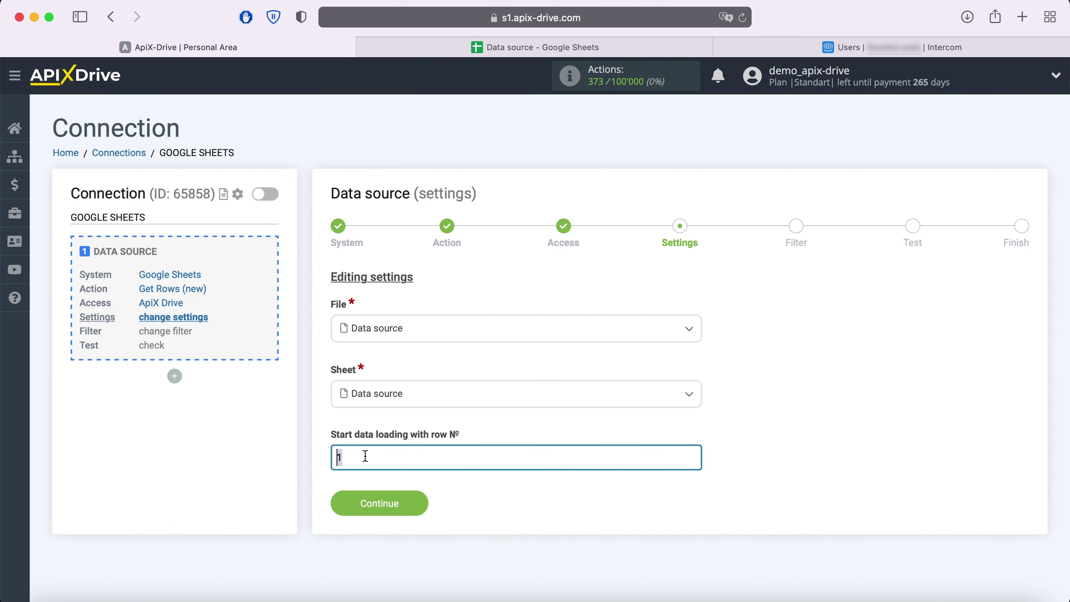
text(2)
click(420, 503)
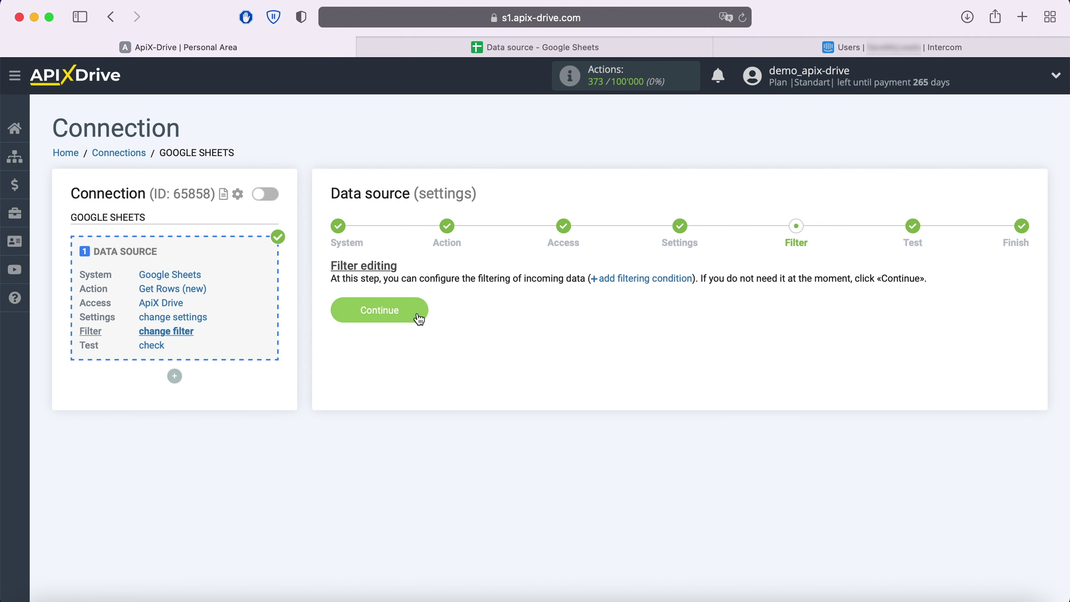
Step: Finish the data source setup without a filter, using the loaded test data, and start configuring data receiving
click(420, 306)
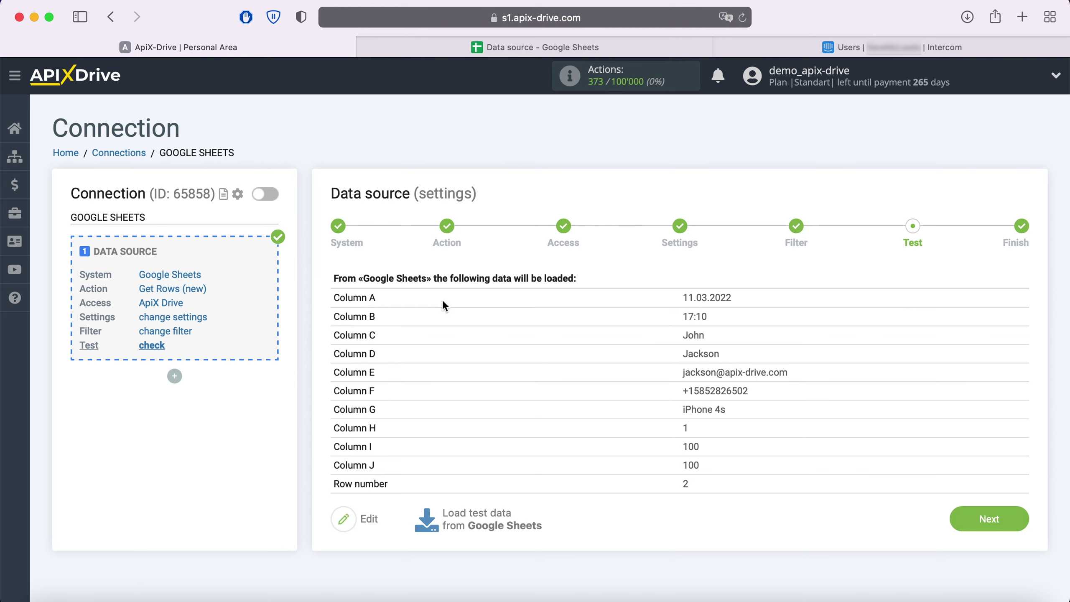
click(1014, 524)
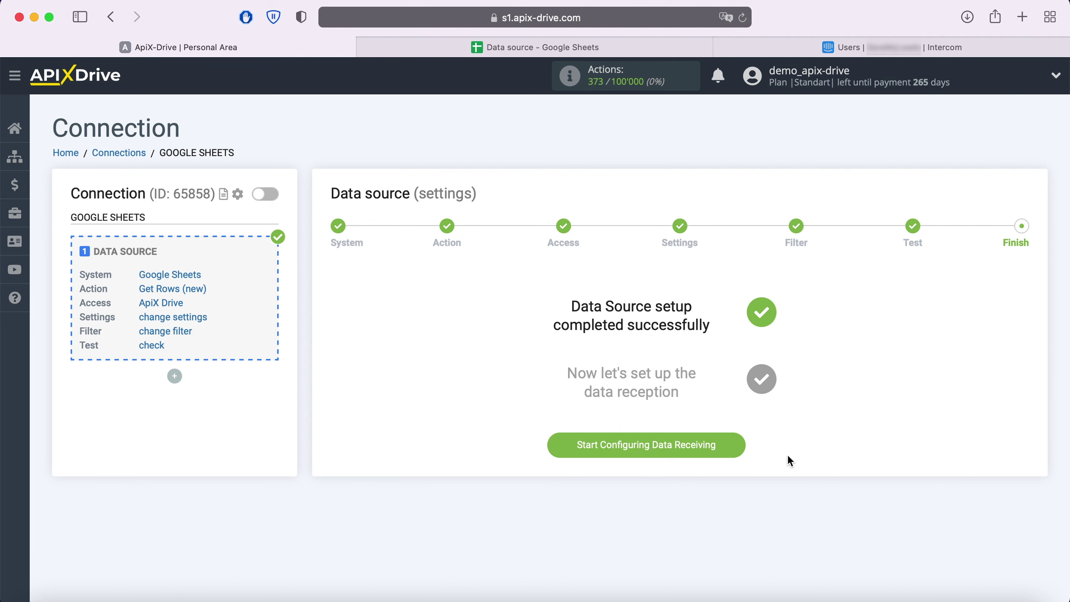
click(740, 443)
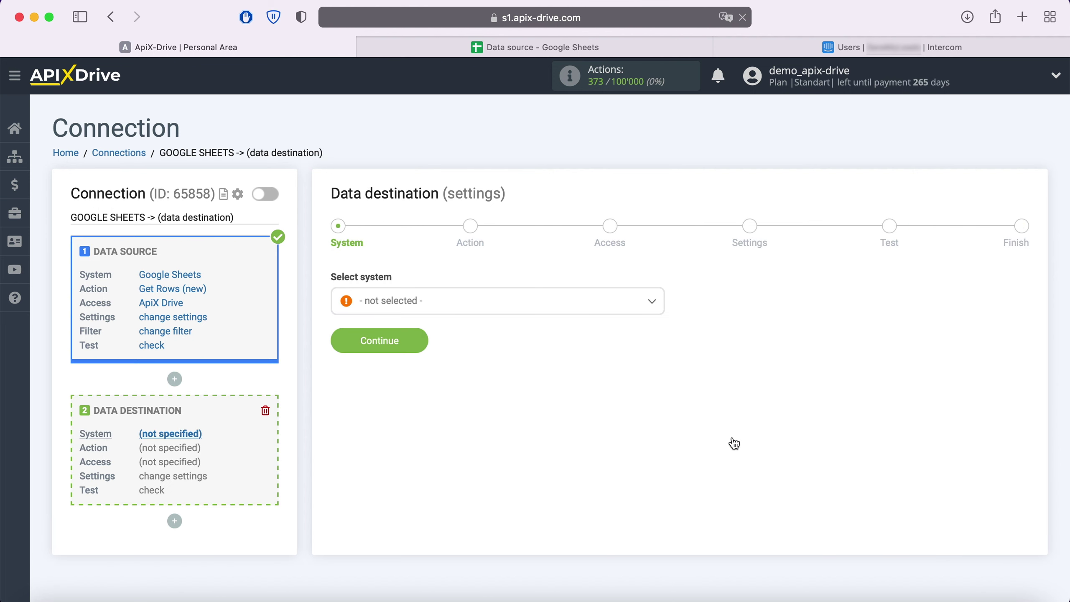
Step: Set Intercom as the data destination system and continue to its action
click(523, 311)
scroll(576, 408, down, 2)
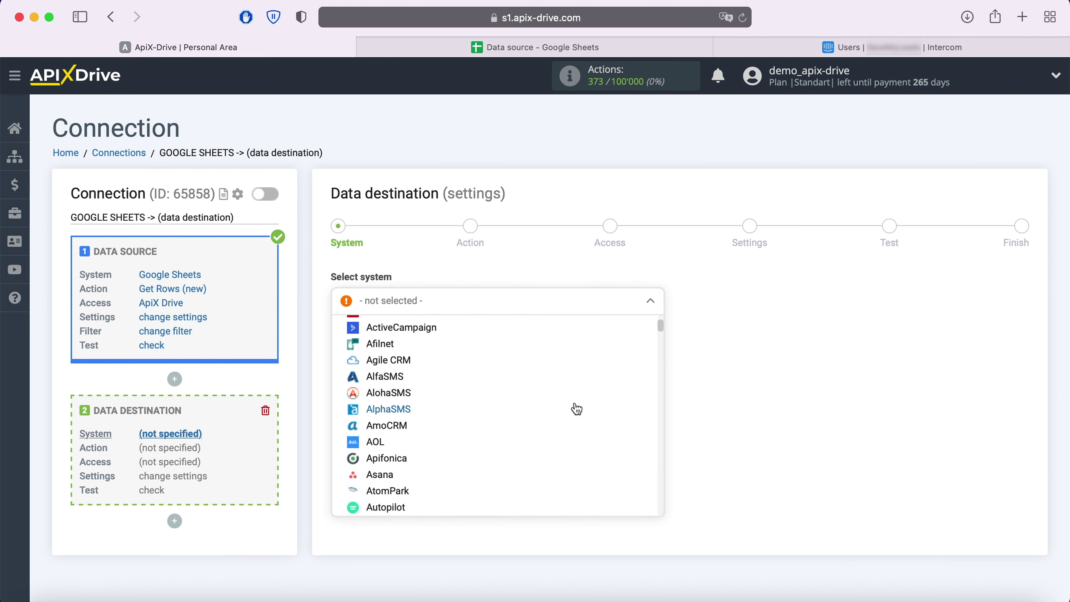
scroll(577, 408, down, 10)
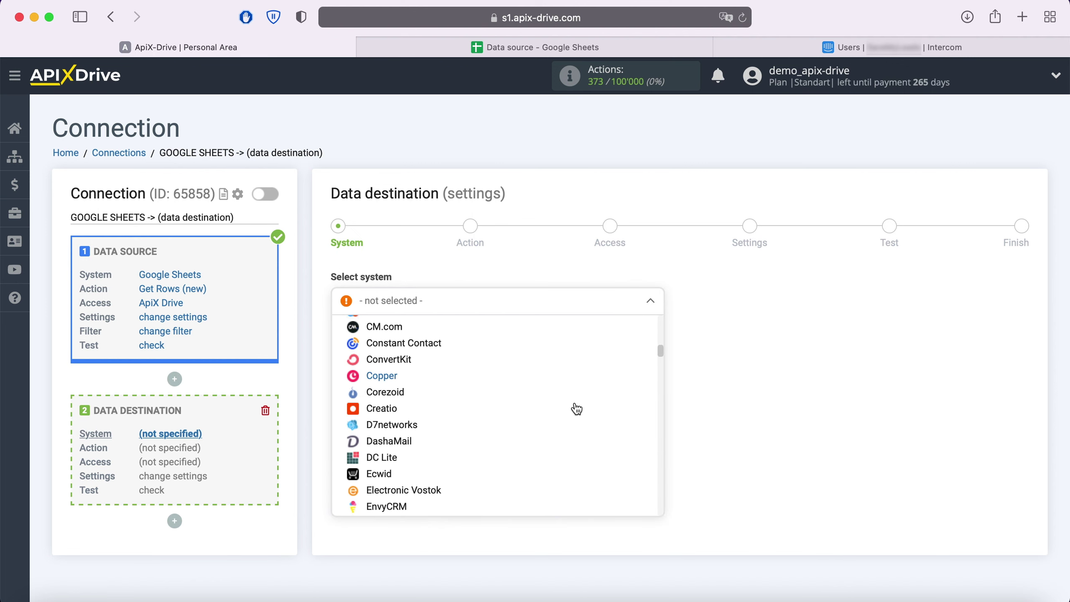
scroll(576, 409, down, 10)
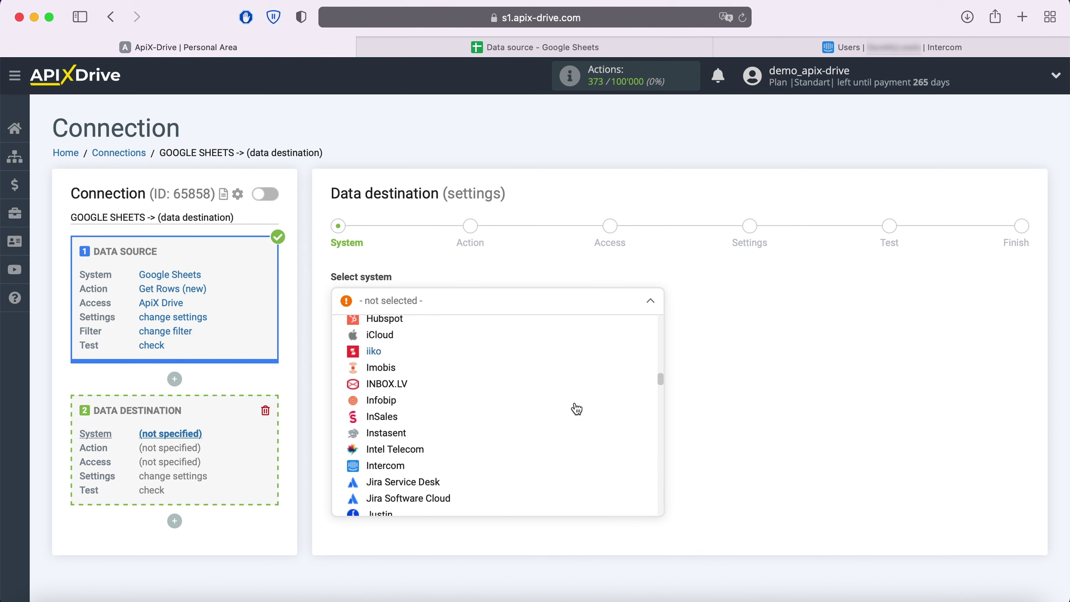
click(383, 465)
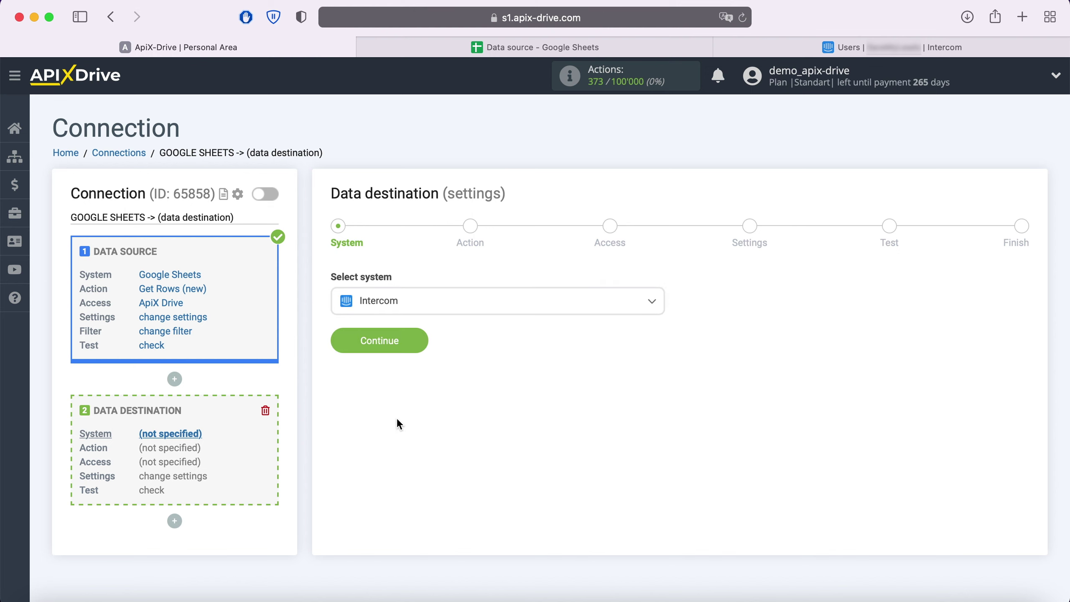
click(418, 340)
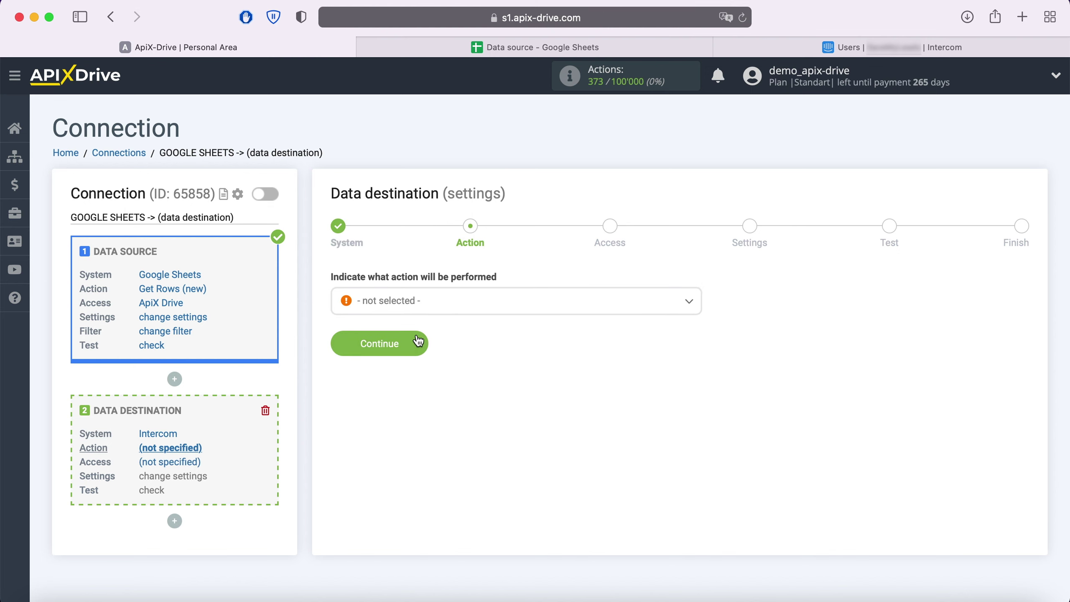
Step: Set the Intercom destination action to Create Contact / Lead and continue to account access
click(437, 301)
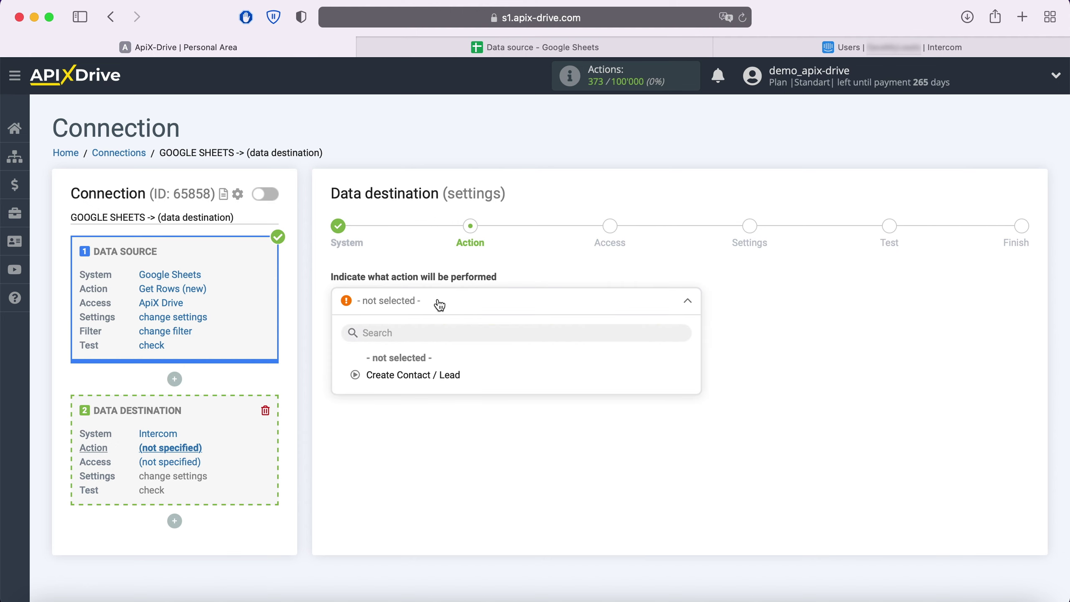
click(446, 379)
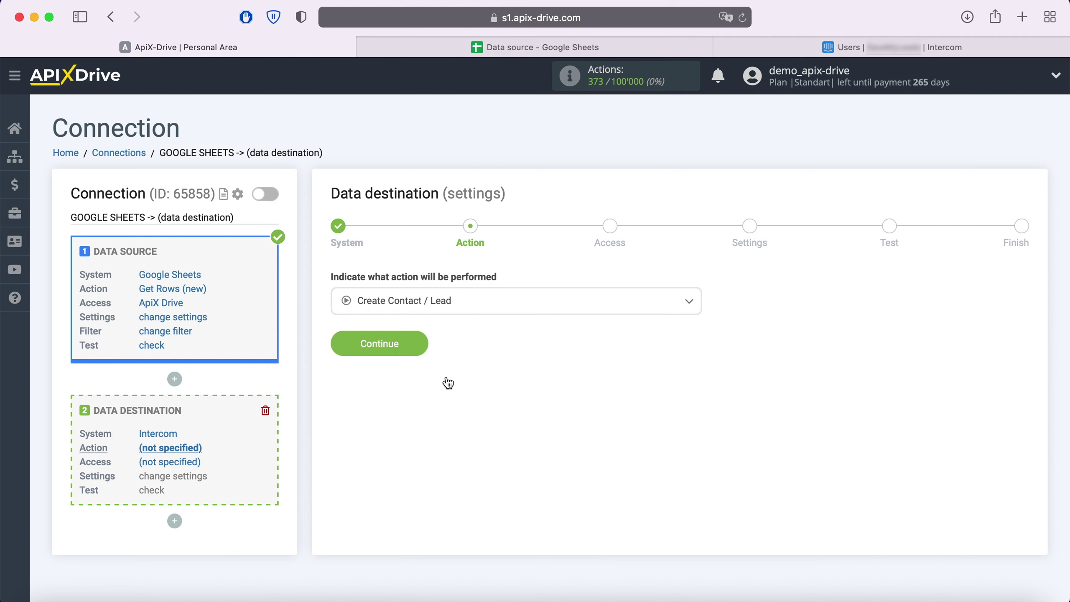
click(415, 345)
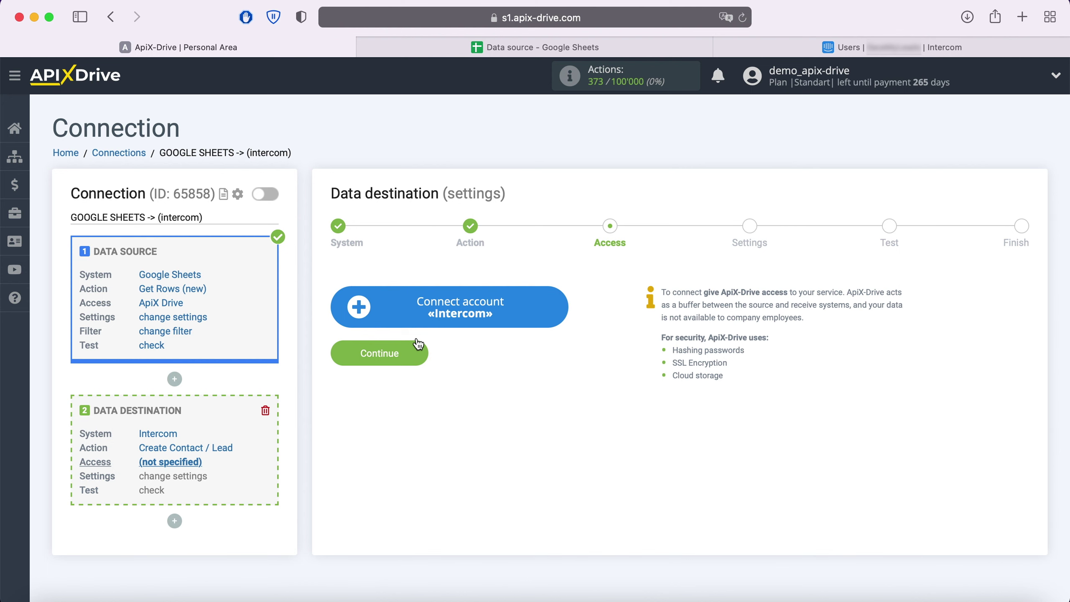
Step: Connect an Intercom account by signing in with the saved work email and account password, and authorize ApiX-Drive's access
click(557, 310)
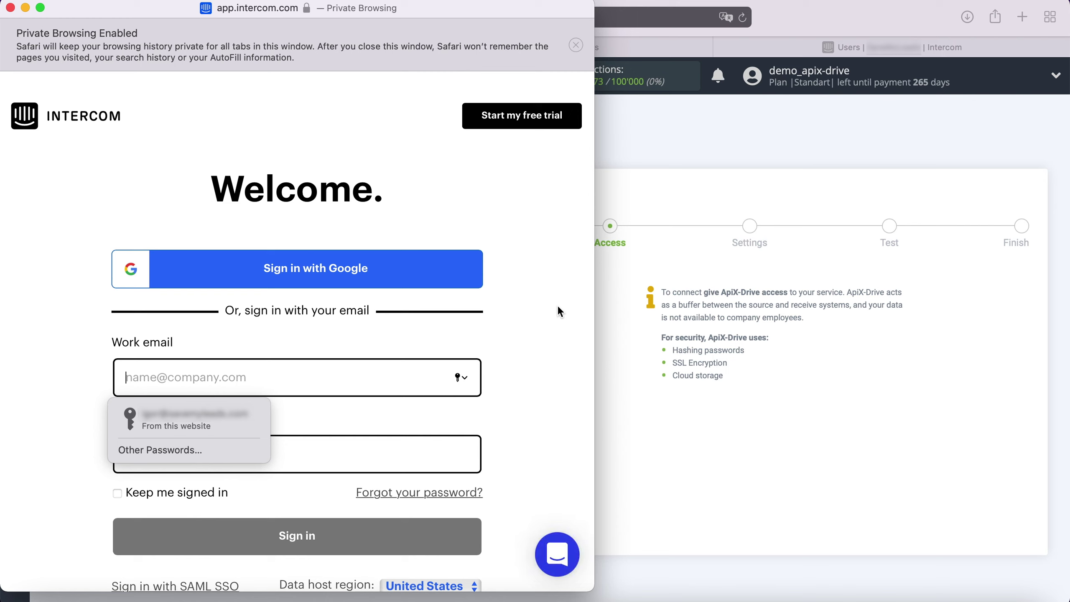
click(236, 417)
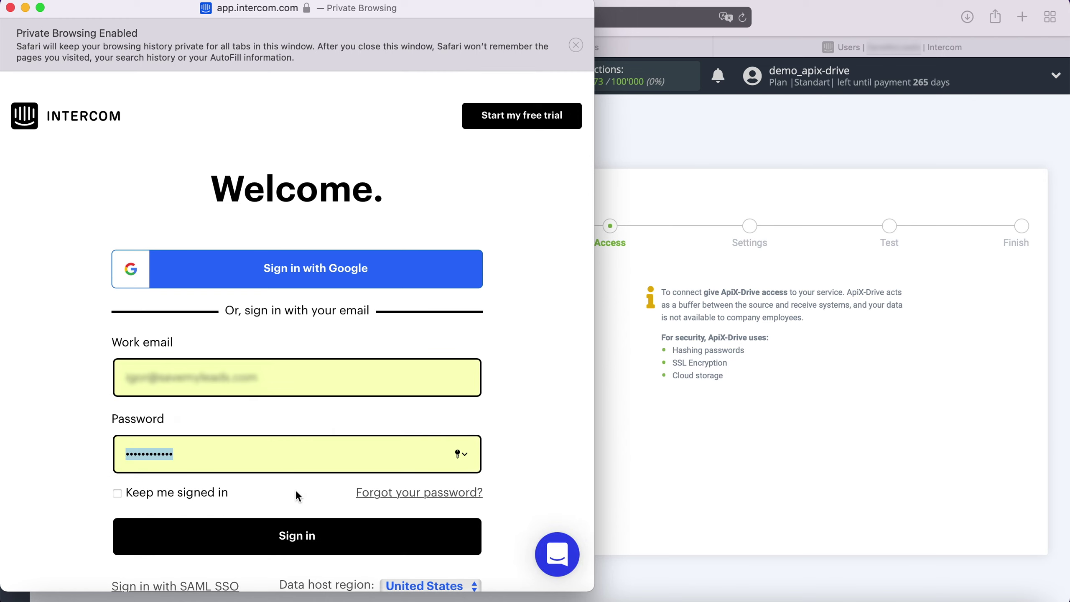
click(325, 537)
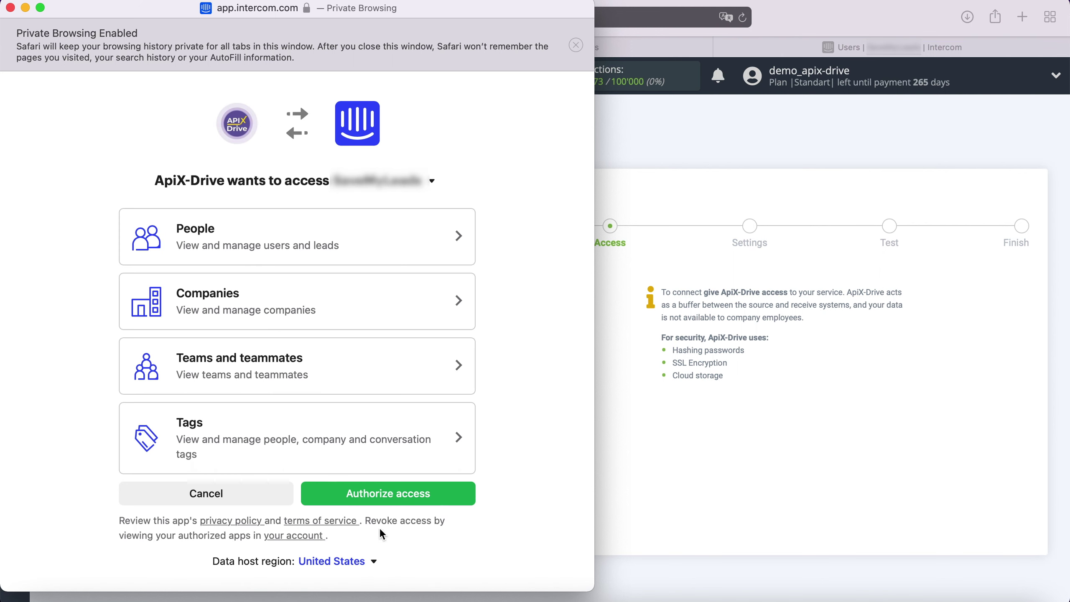
click(443, 492)
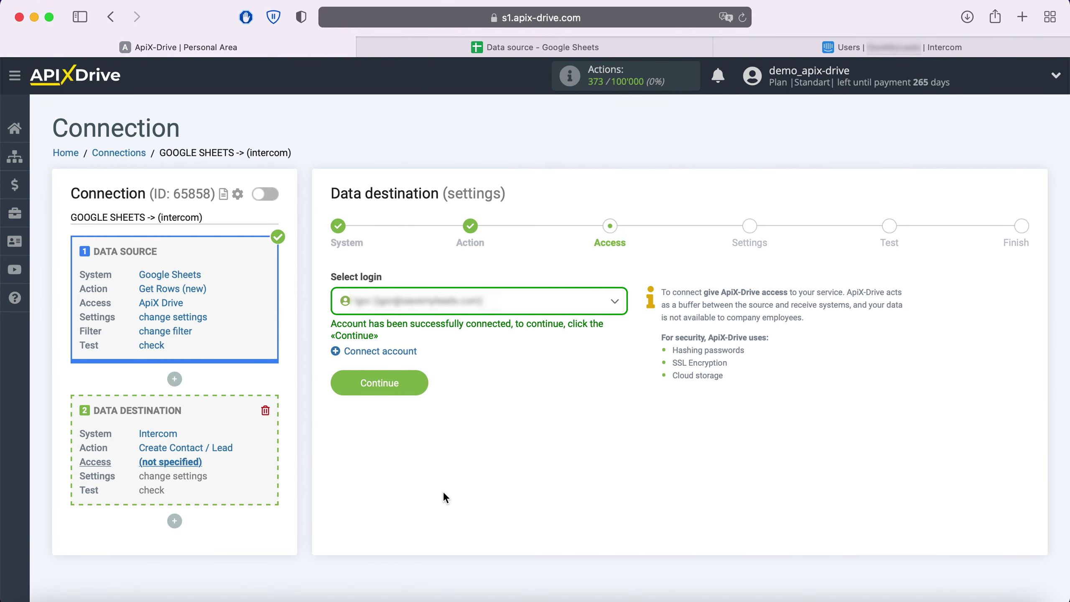
Step: Select the newly connected Intercom login for the data destination and continue to its settings
click(583, 312)
click(488, 400)
click(421, 386)
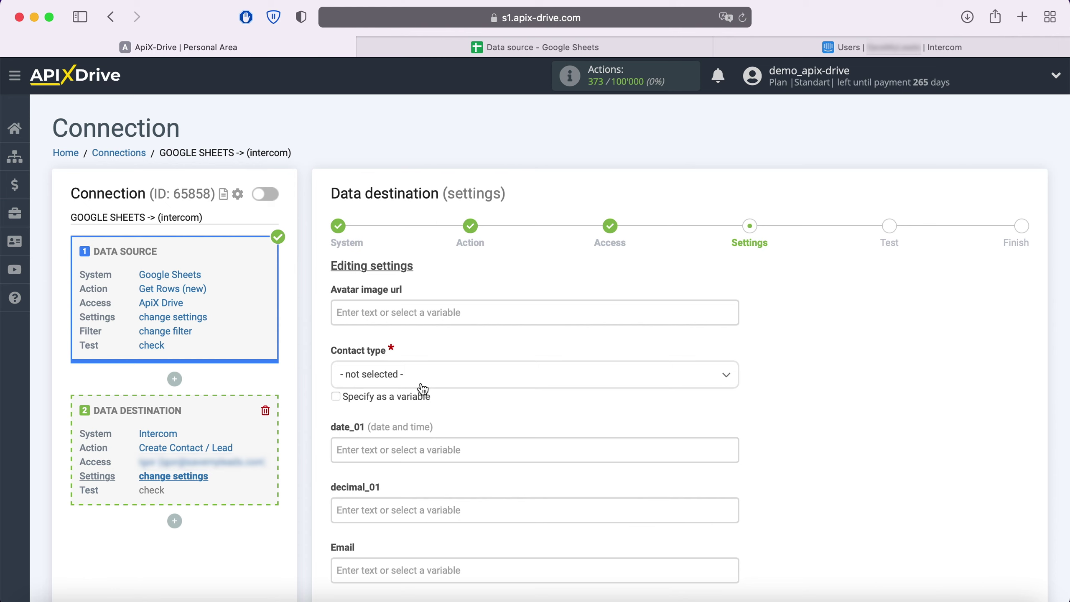
Step: Set the contact type to Lead and map the Email field to Google Sheets Column E
click(421, 379)
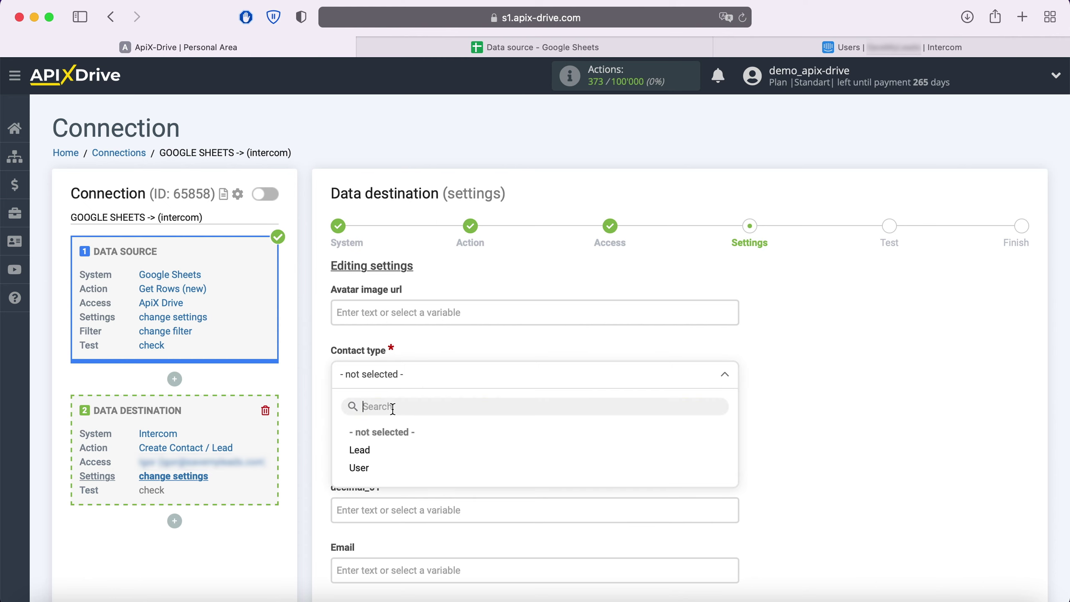
click(367, 450)
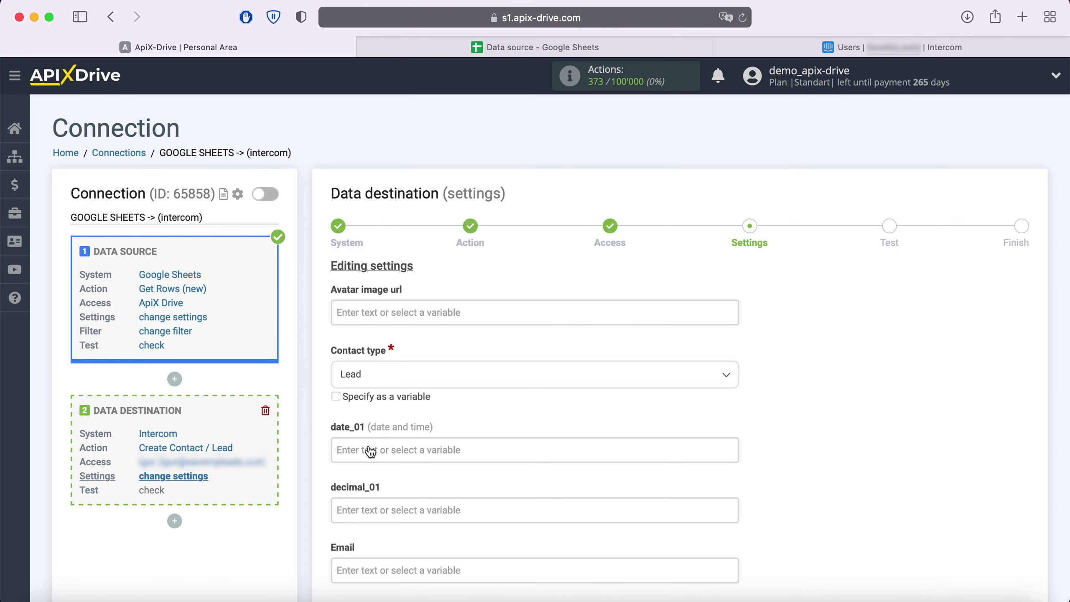
click(362, 564)
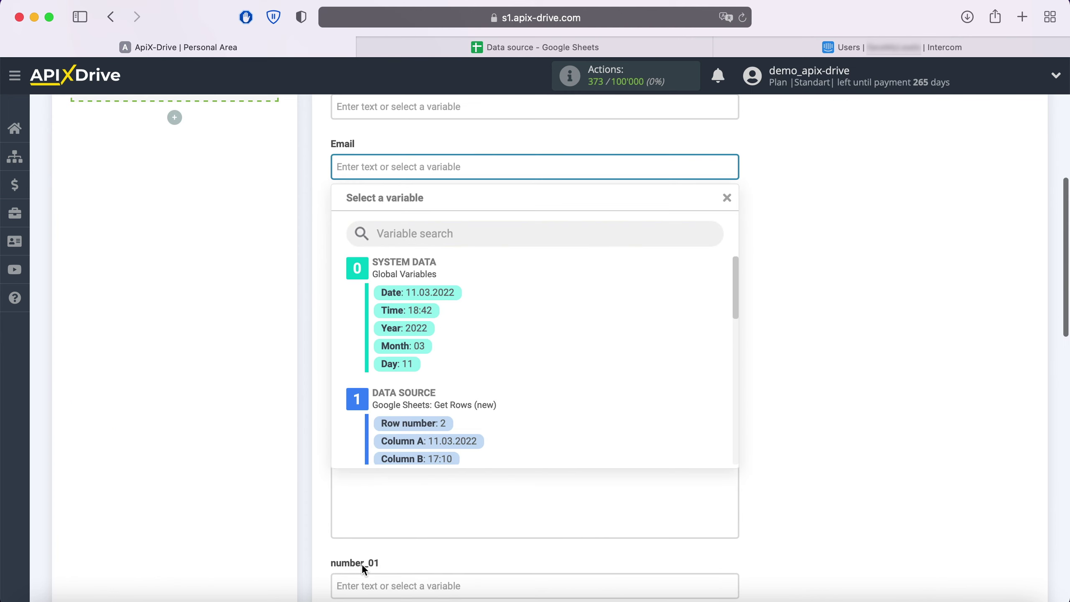
scroll(576, 385, down, 3)
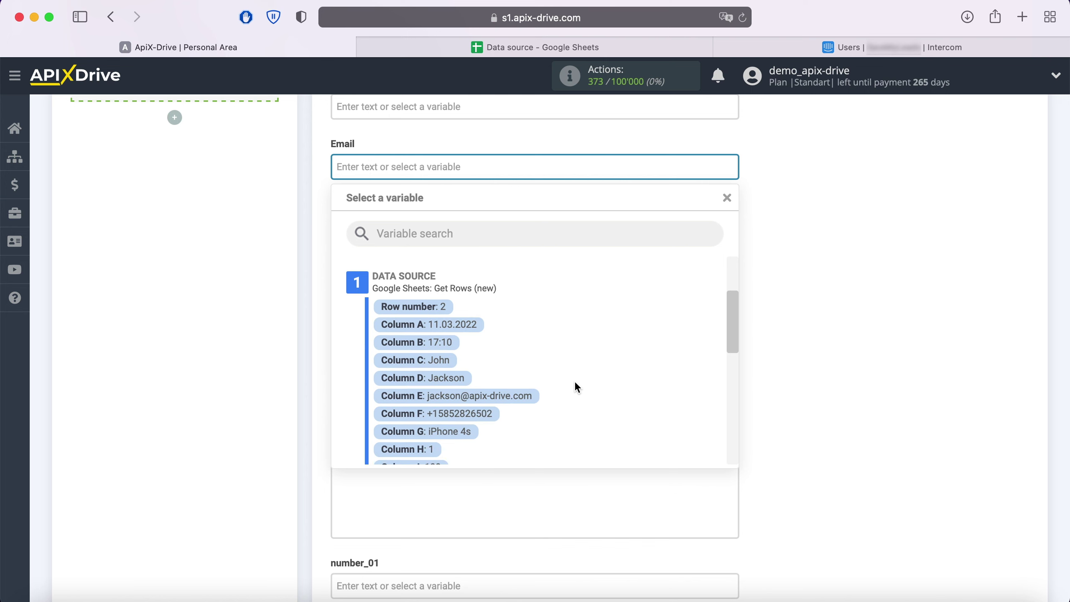
click(531, 396)
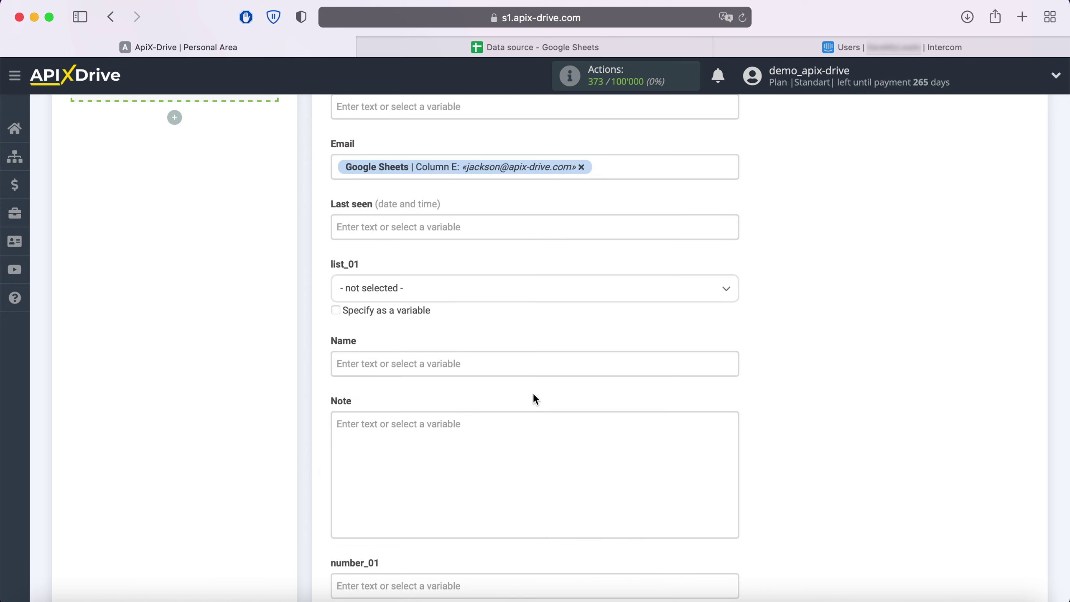
Step: Map the Name field to Google Sheets Column C
click(495, 363)
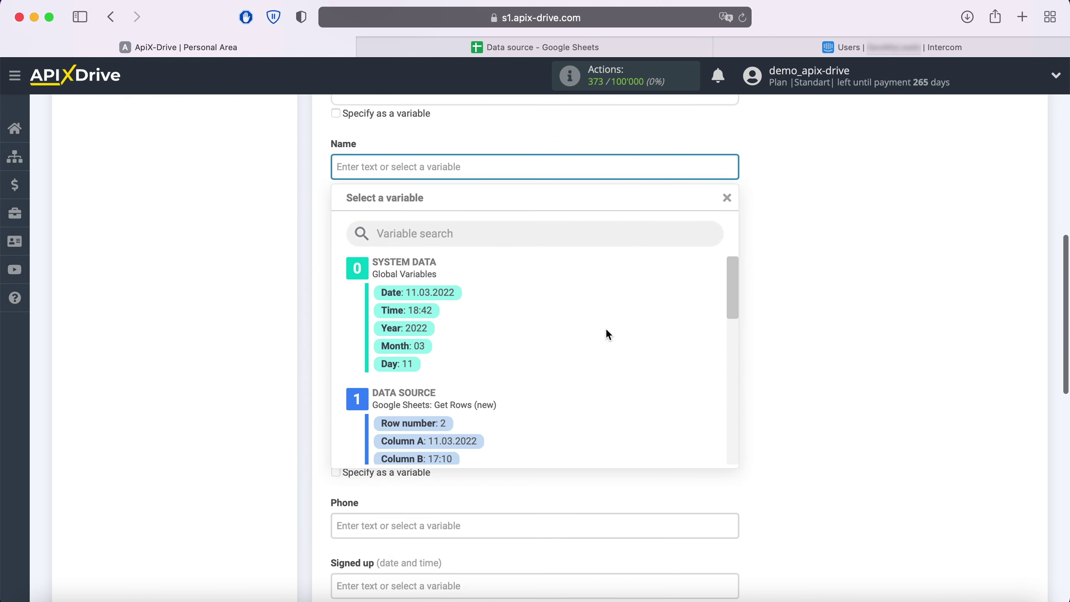
scroll(606, 331, down, 3)
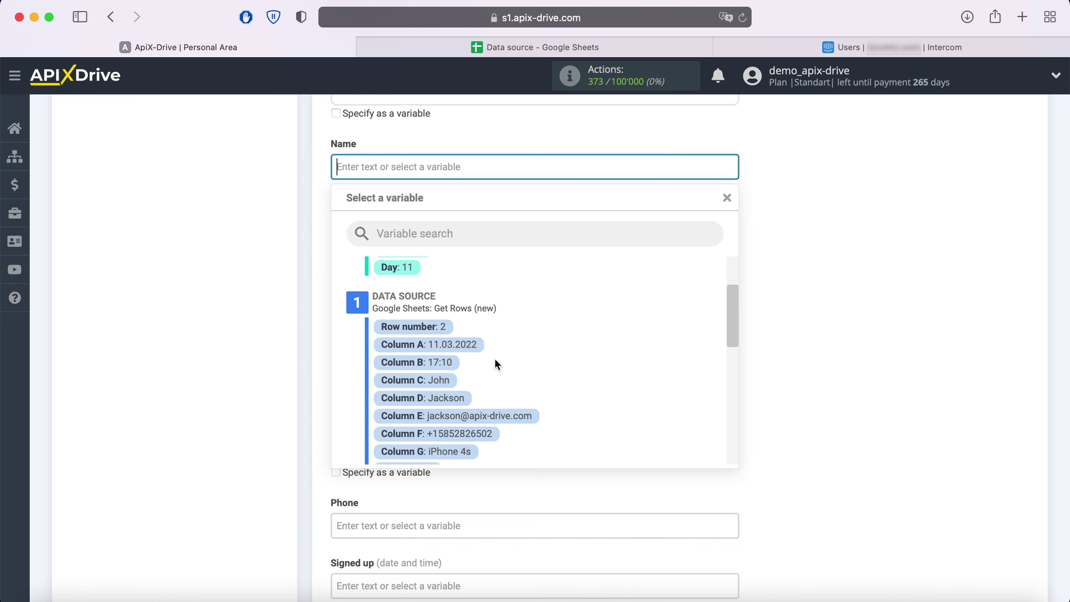
click(442, 382)
Step: Insert Google Sheets Column G in the Note field and put the label "Product" in front of it
click(404, 234)
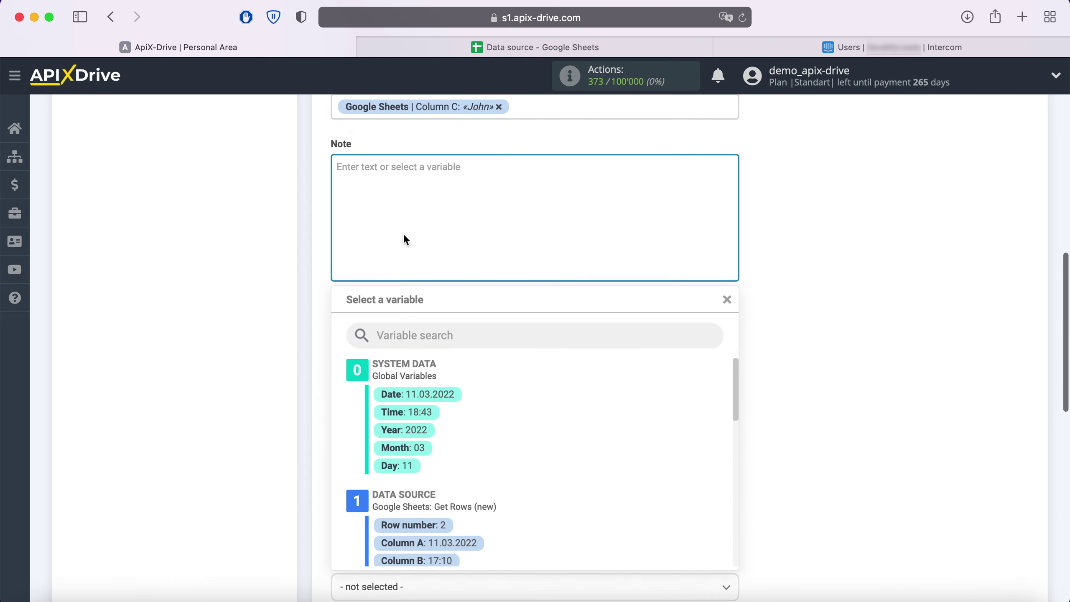
scroll(666, 468, down, 3)
click(456, 532)
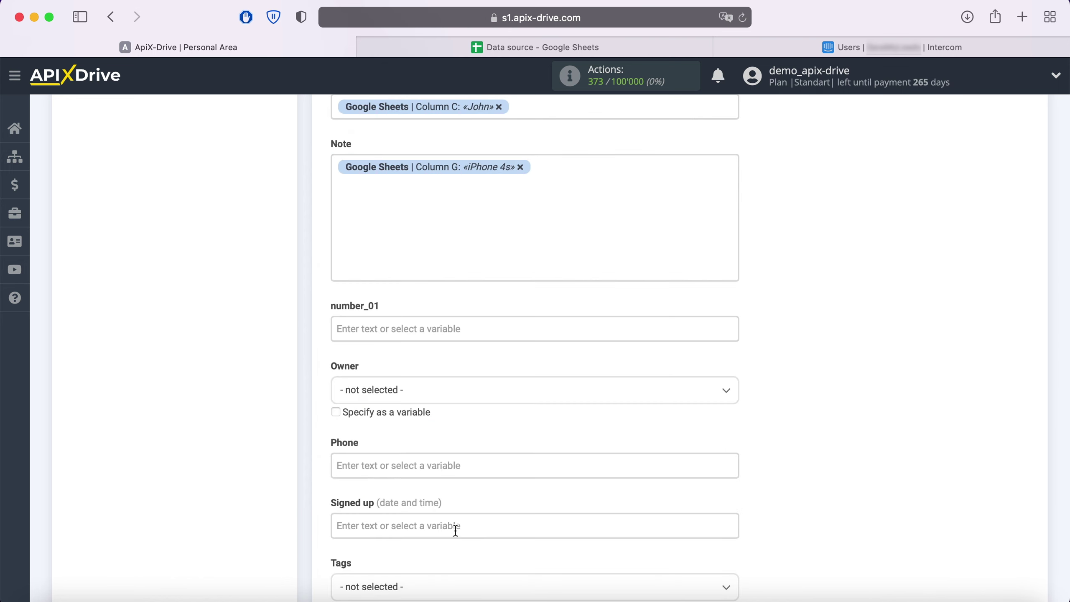
click(337, 170)
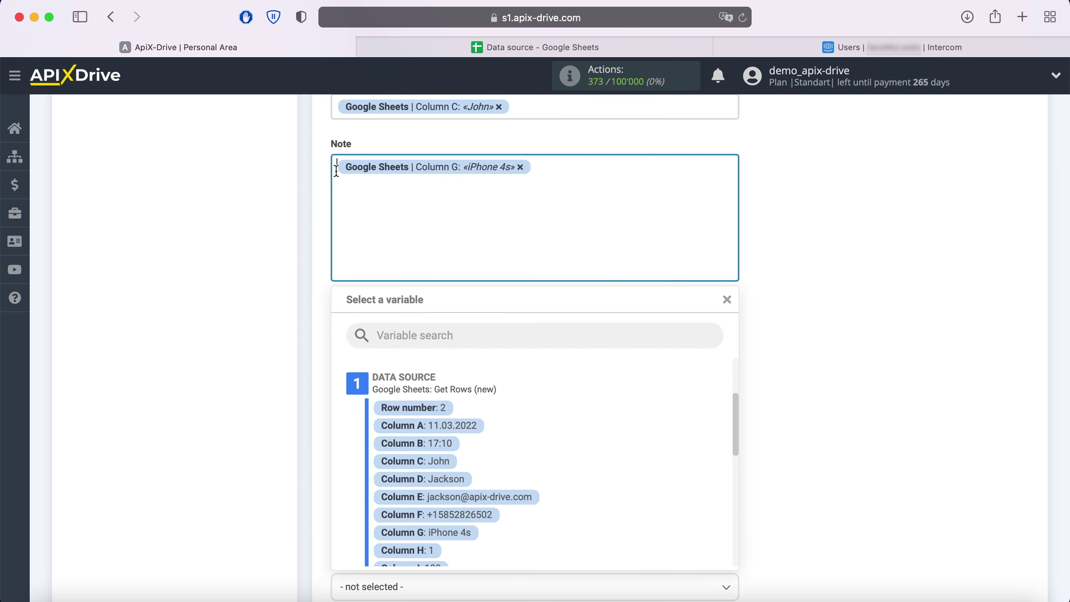
text(Produc)
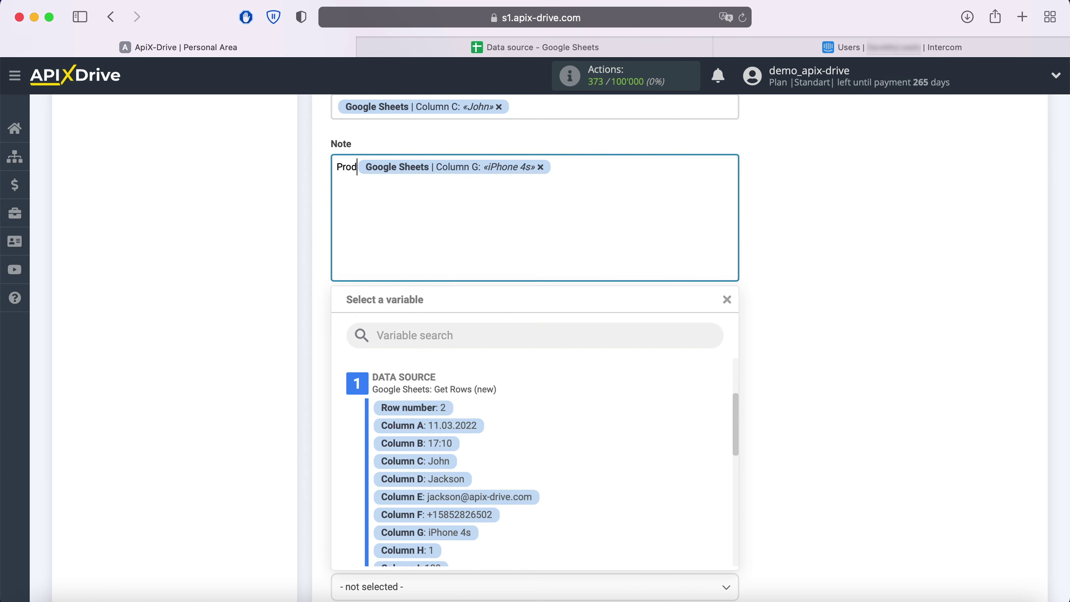
text(t)
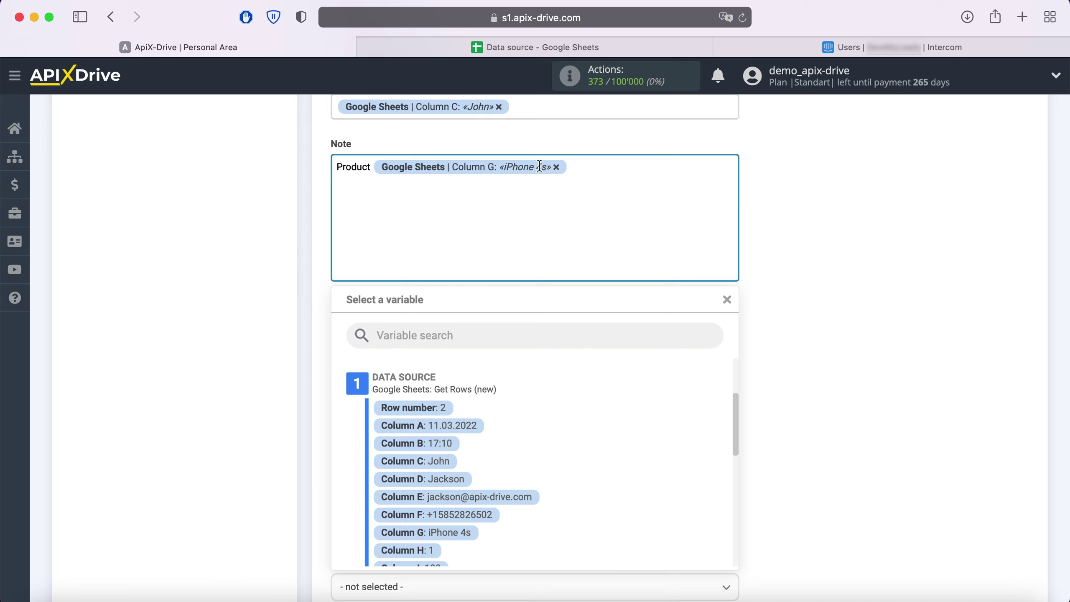
Step: Add a second line to the Note with the label "Price" followed by Google Sheets Column I
click(592, 168)
key(Return)
text(Price)
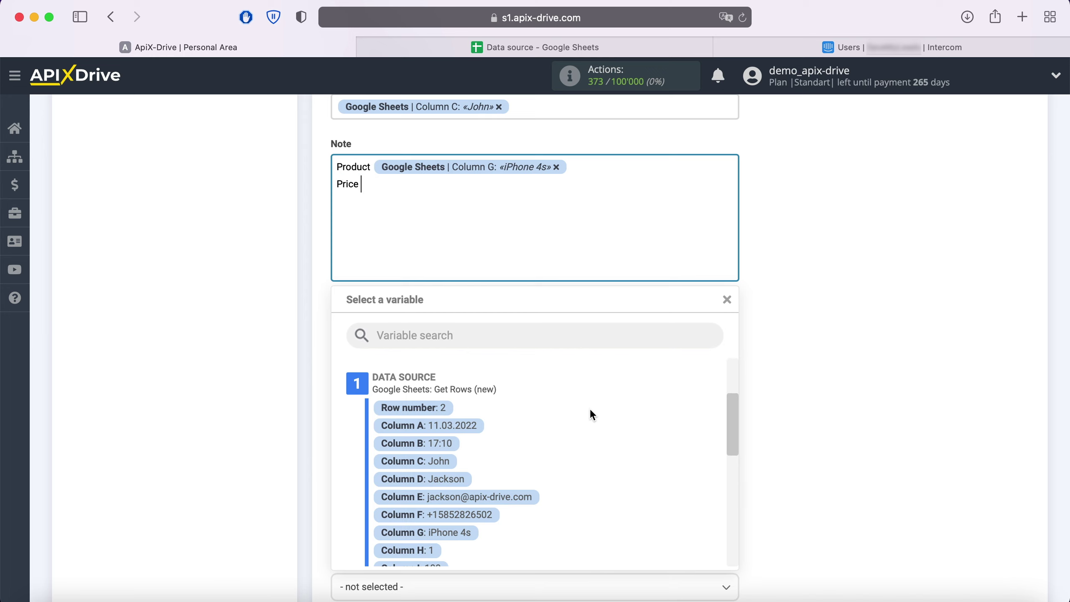
scroll(590, 409, down, 2)
click(430, 508)
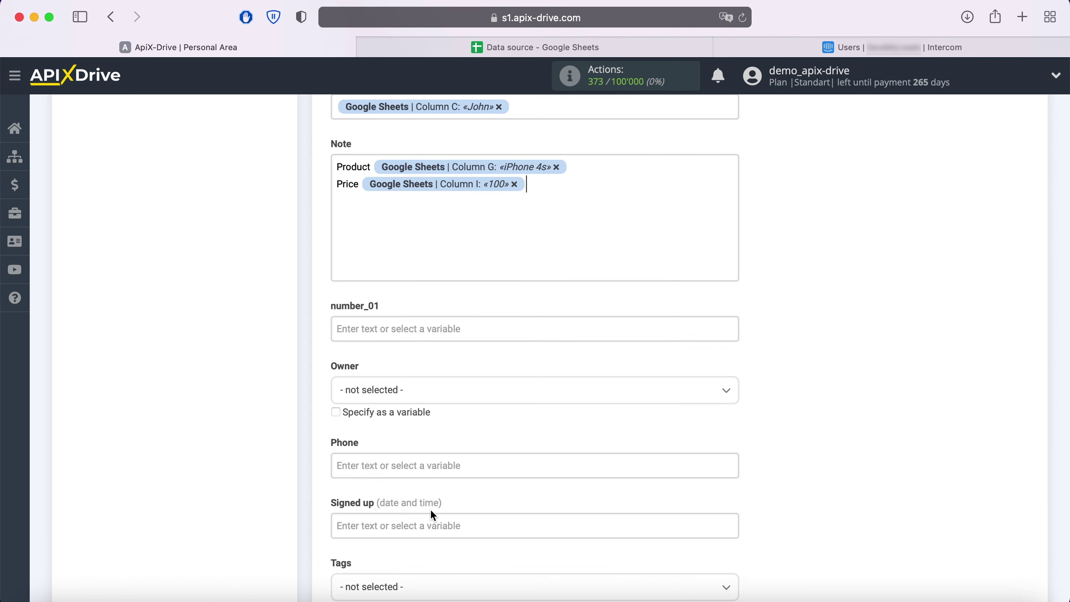
Step: Map the Phone field to Google Sheets Column F
scroll(431, 512, down, 3)
click(445, 363)
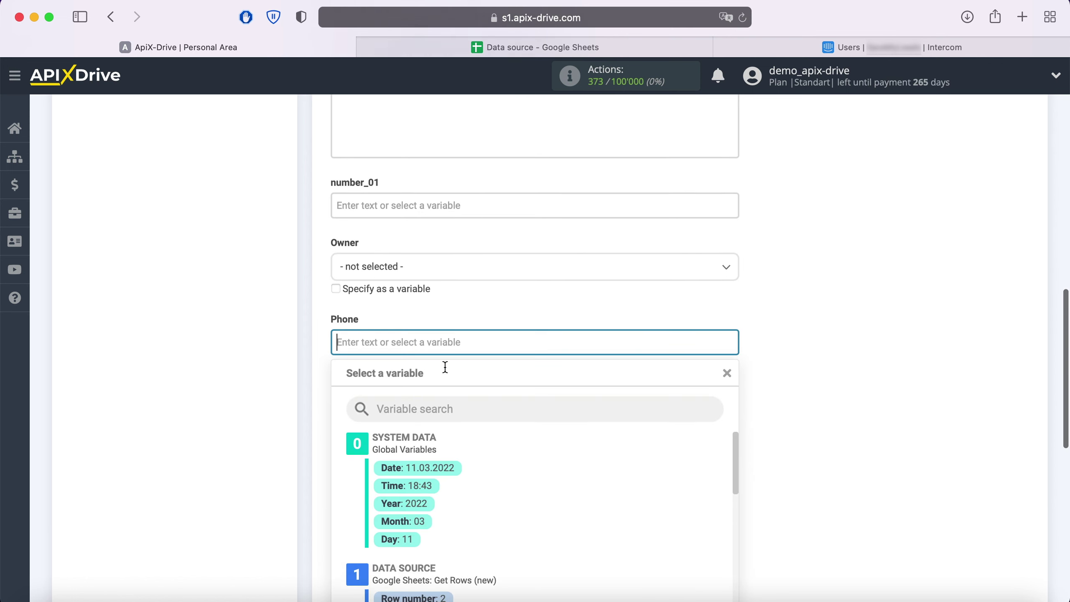
scroll(571, 328, down, 5)
scroll(590, 322, down, 3)
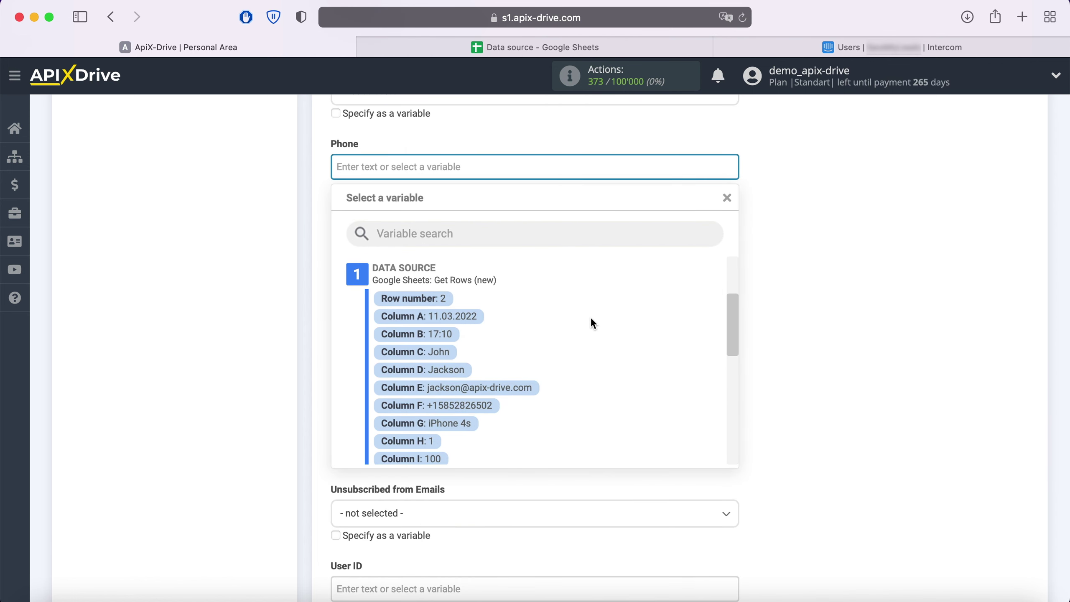
click(490, 405)
Step: Continue from the destination settings to the test stage and send the test data to Intercom
scroll(543, 360, down, 3)
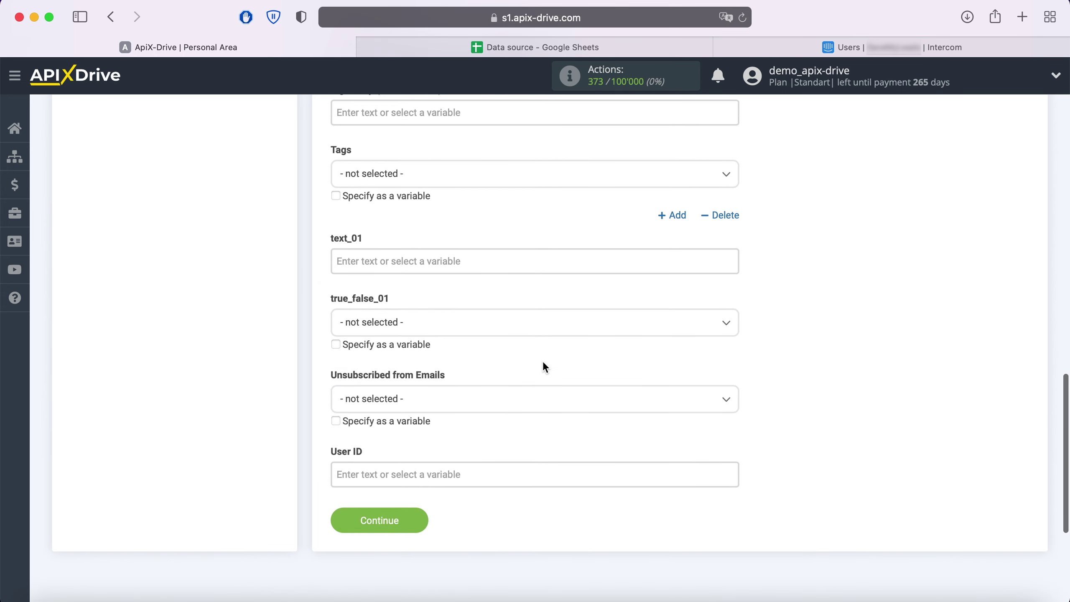
click(421, 521)
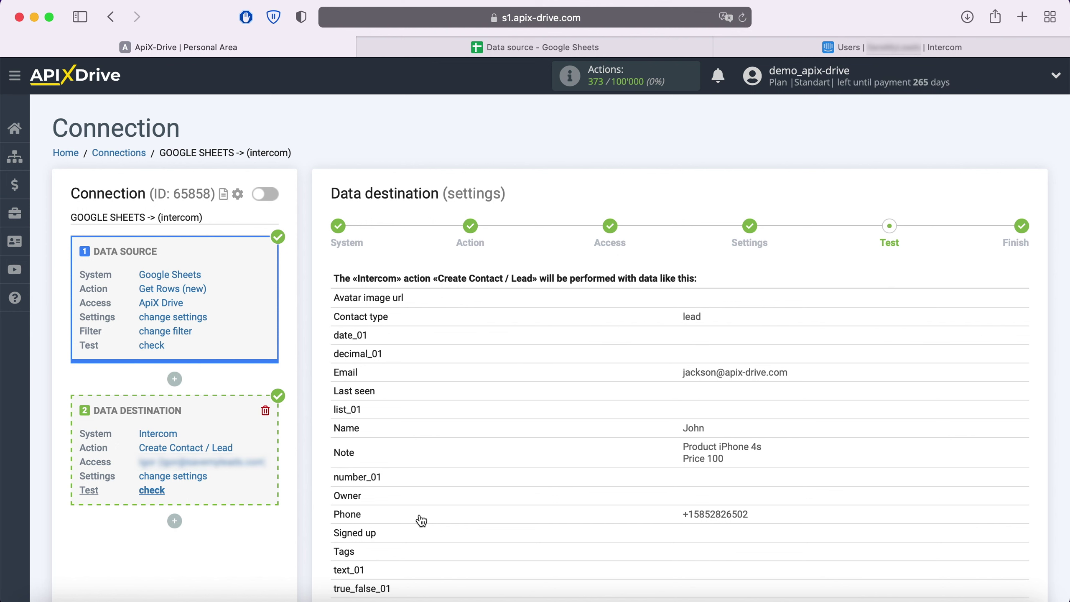
scroll(421, 520, down, 3)
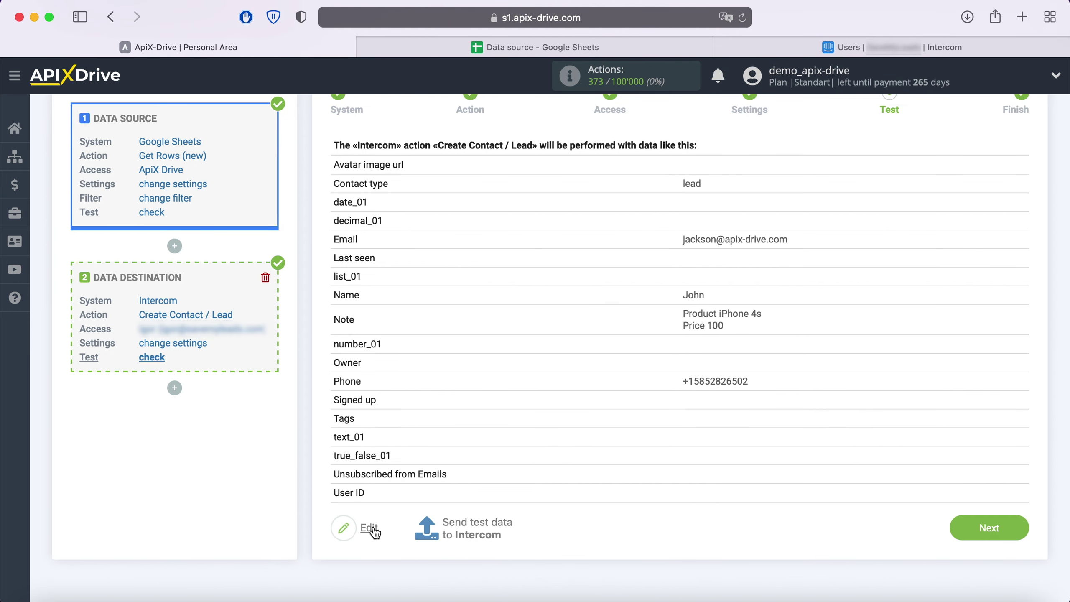
click(477, 527)
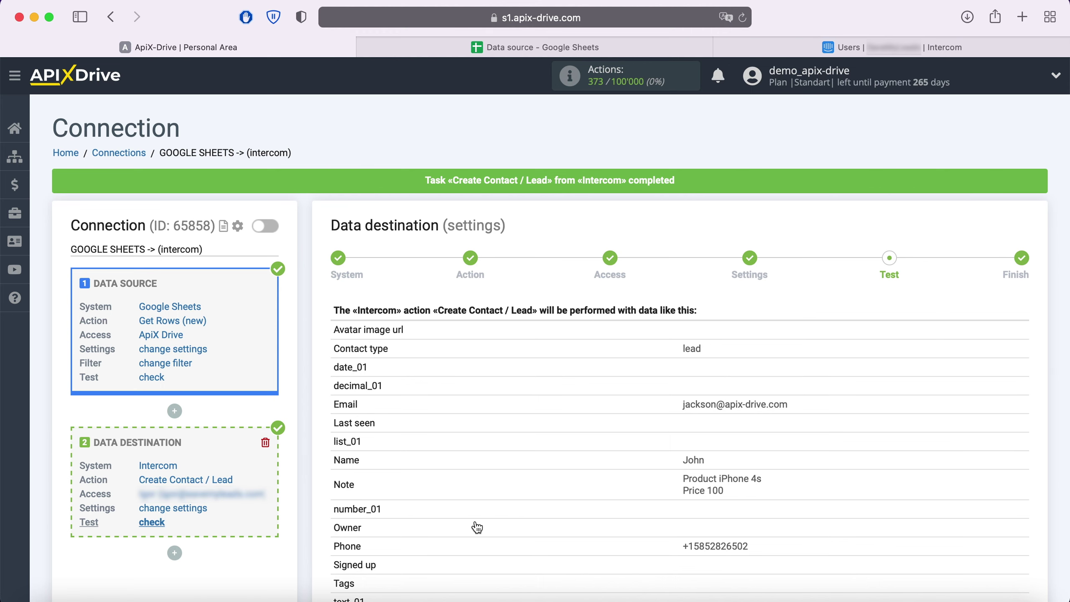
Step: Switch to Intercom, refresh the leads list, and check the new test lead's email, phone, and note
click(827, 47)
click(744, 18)
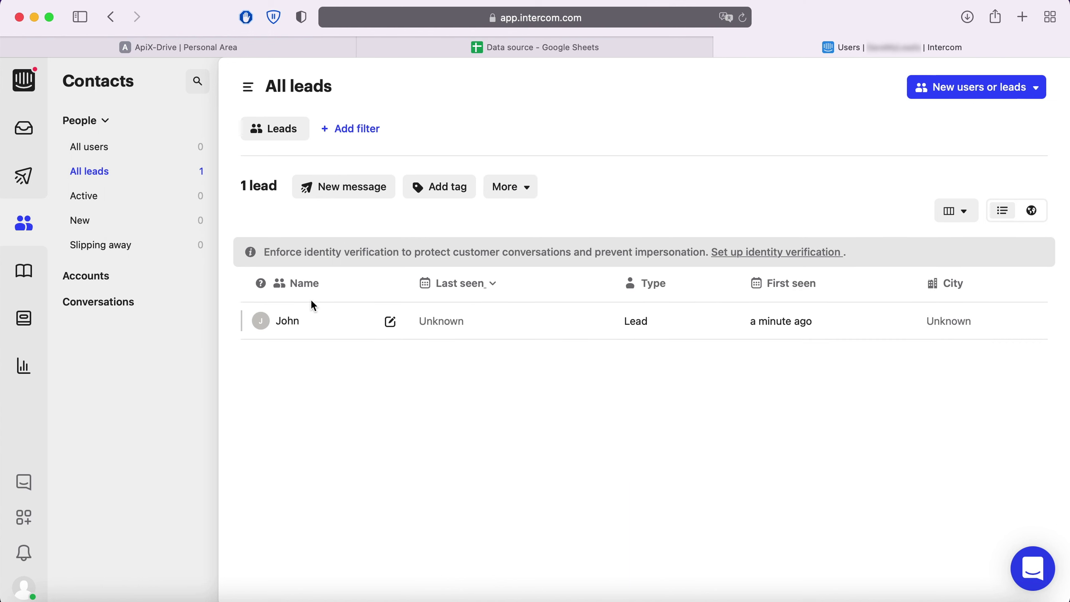
click(291, 325)
scroll(551, 430, down, 5)
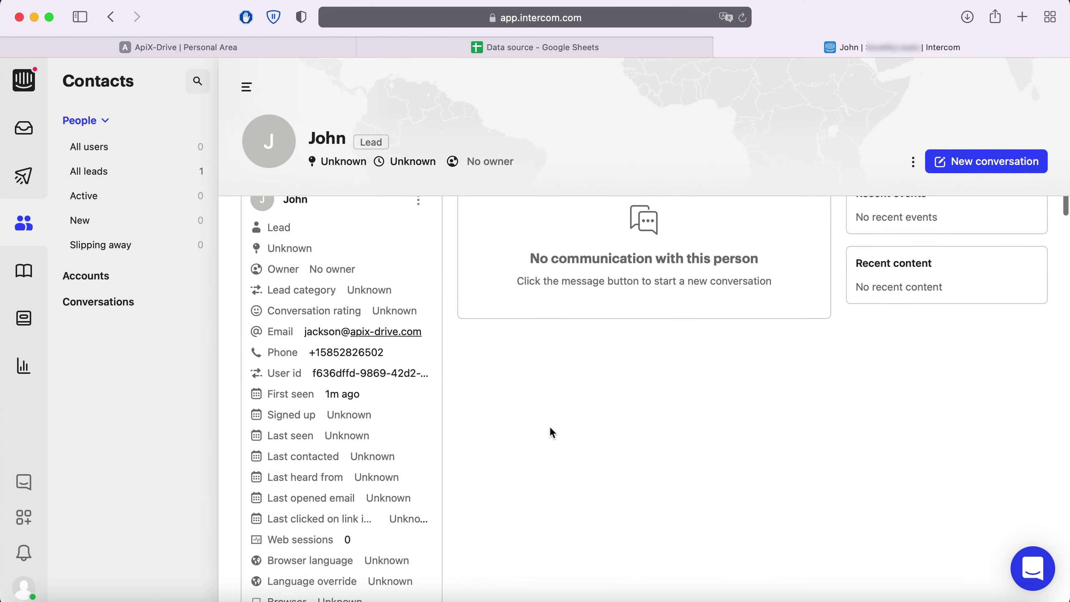
scroll(551, 429, down, 8)
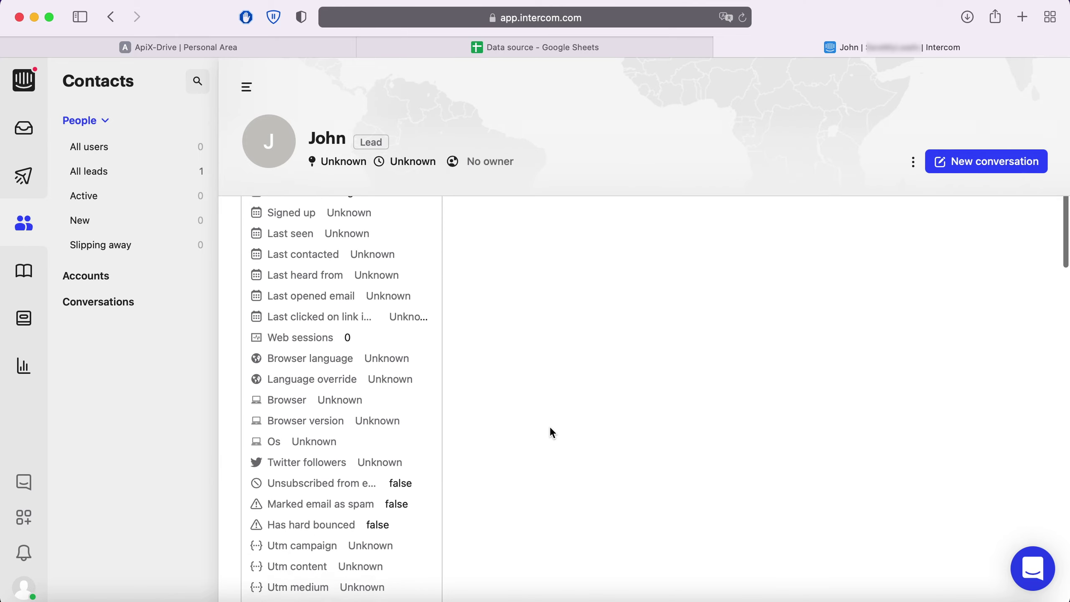
scroll(551, 428, down, 9)
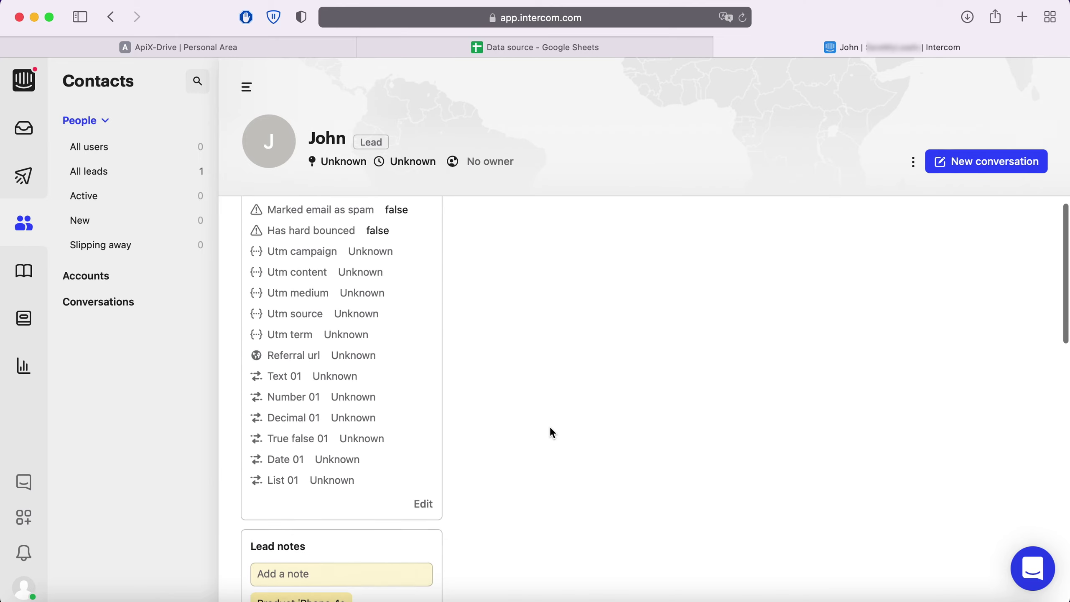
scroll(550, 427, down, 4)
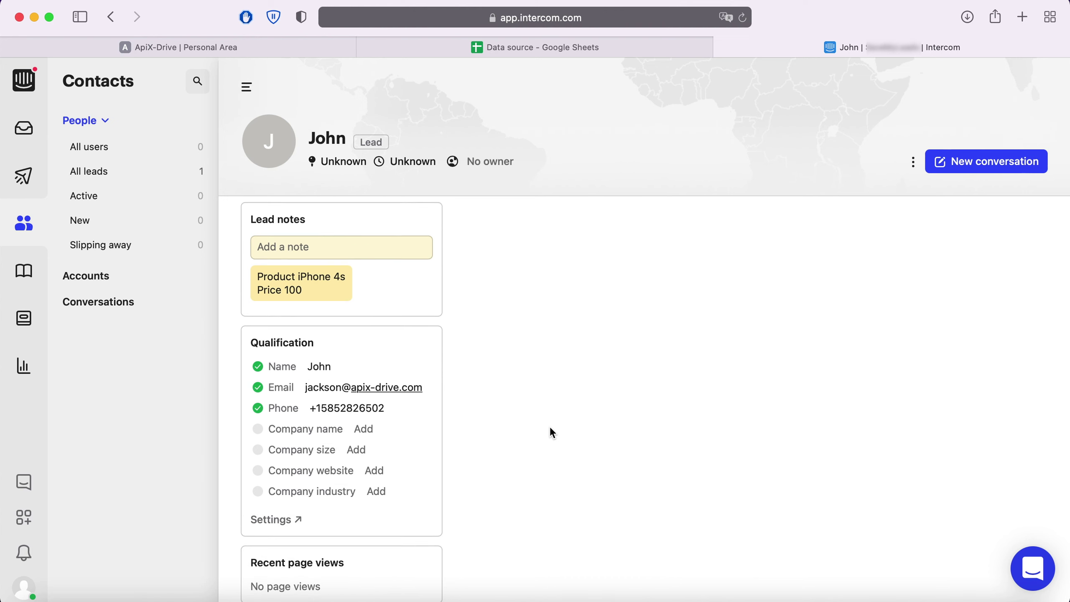
Step: Return to ApiX-Drive, finish the data destination setup, and enable auto-update for the connection
click(271, 41)
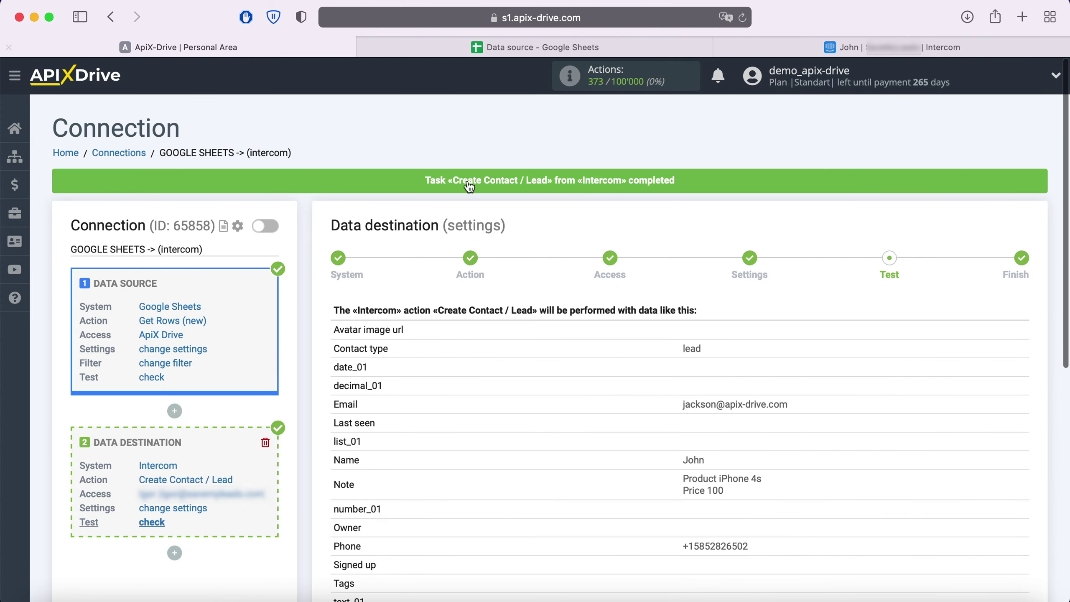
scroll(842, 324, down, 5)
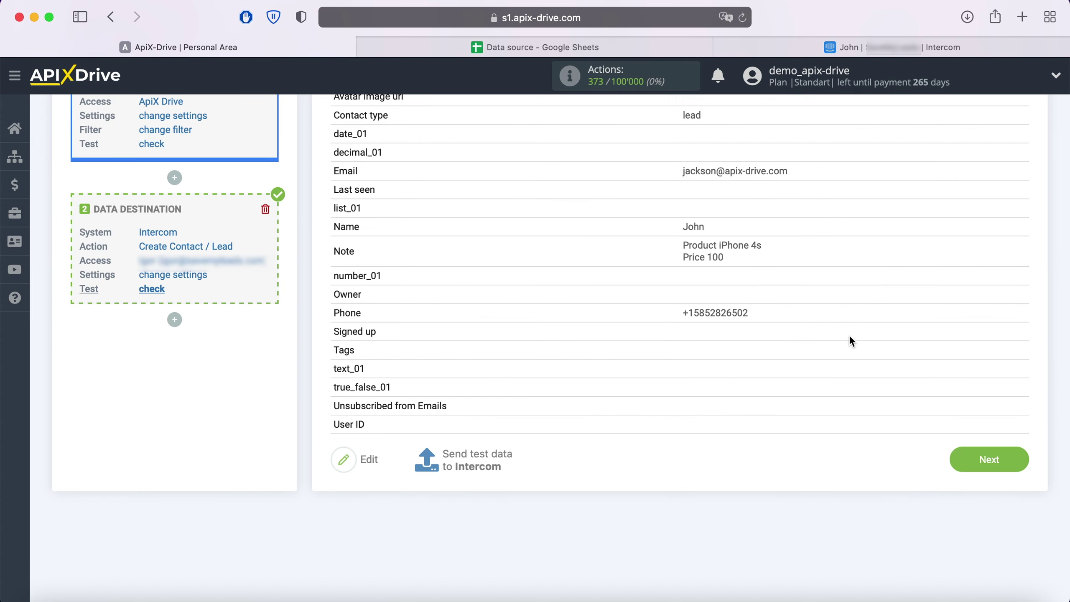
click(1022, 461)
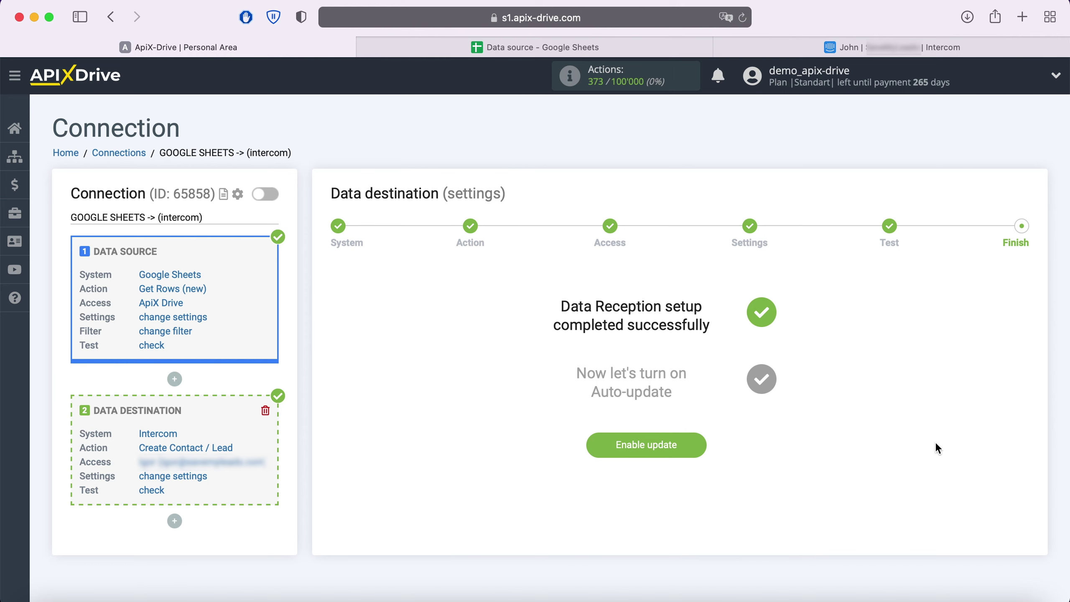
click(695, 440)
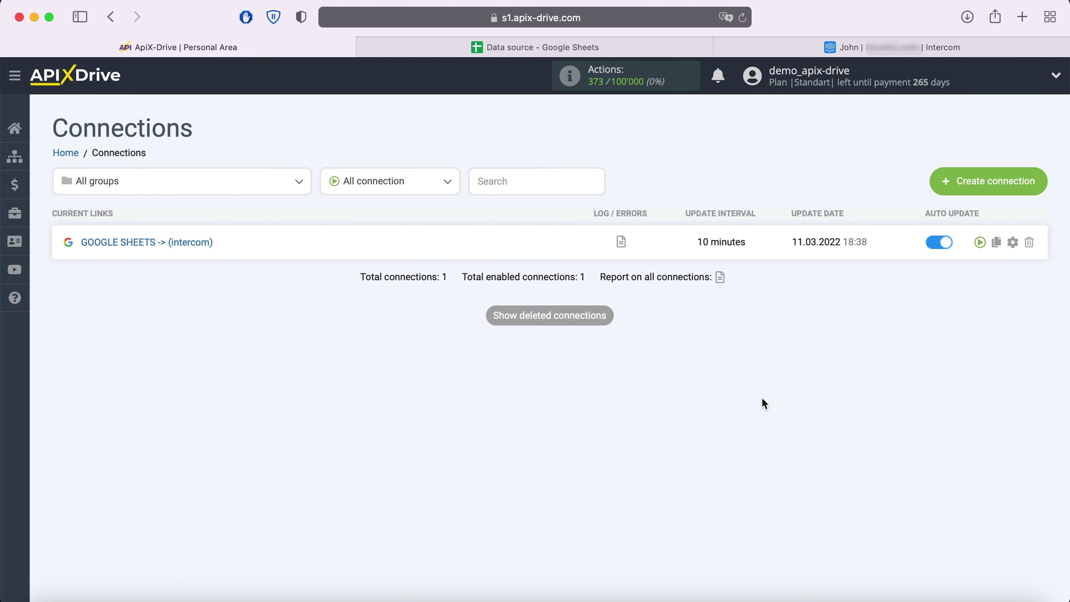
Step: Set the GOOGLE SHEETS -> (intercom) connection's update interval to 5 minutes and save the connection setup
click(1013, 242)
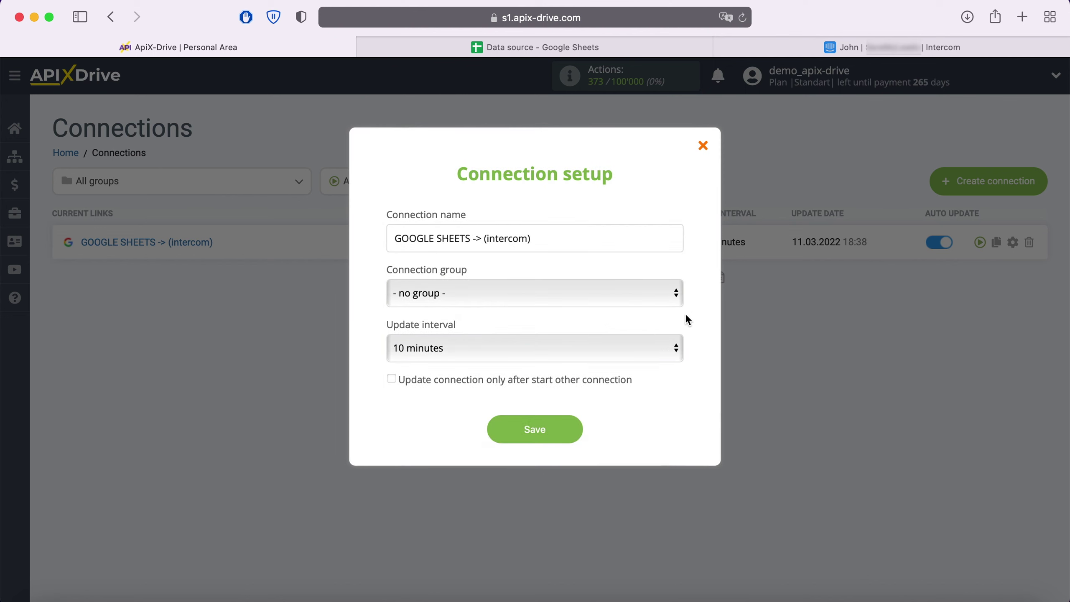
click(642, 347)
click(581, 324)
click(568, 434)
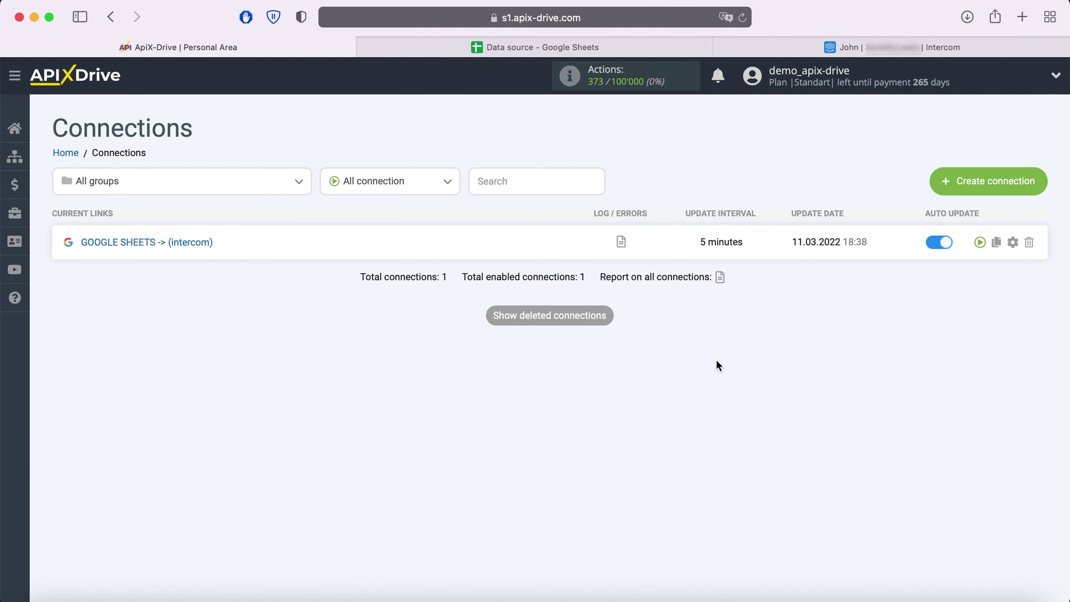